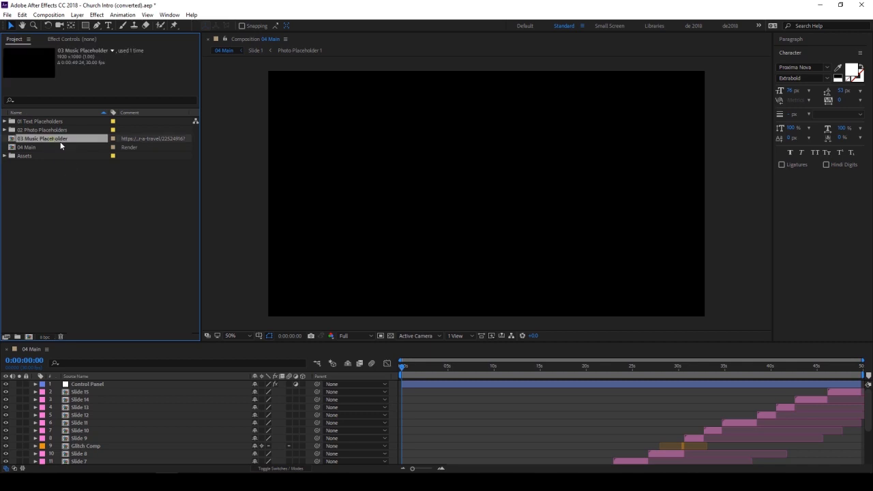
Widen the project list to examine the comments of the 03 Music Placeholder and 04 Main compositions.
{"action": "left_click_drag", "start_coordinate": [198, 175], "coordinate": [209, 176]}
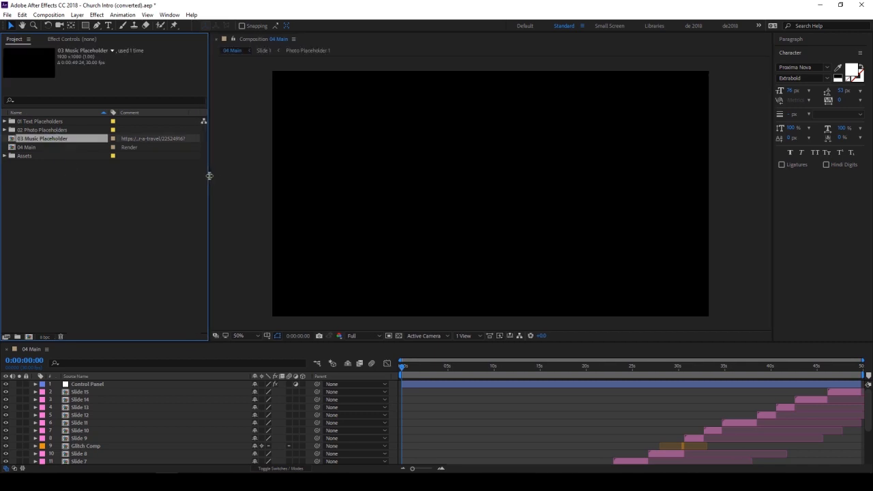
{"action": "left_click", "coordinate": [163, 138]}
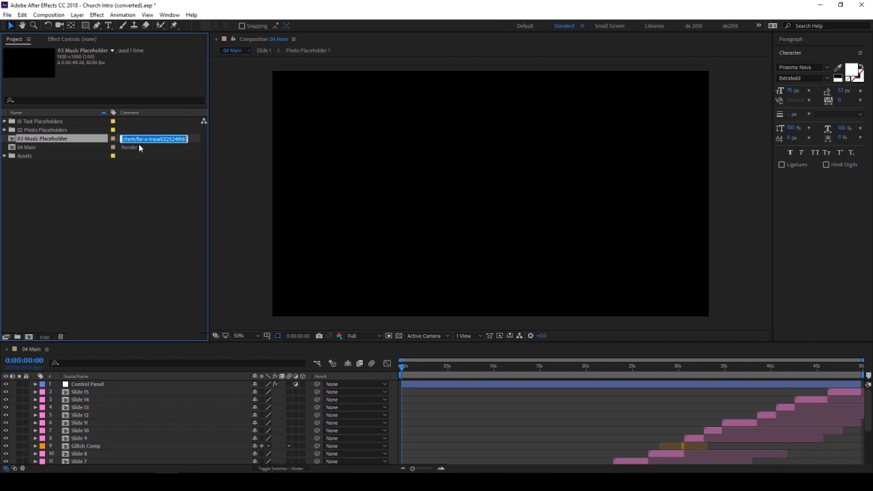
{"action": "left_click", "coordinate": [149, 183]}
{"action": "left_click", "coordinate": [44, 150]}
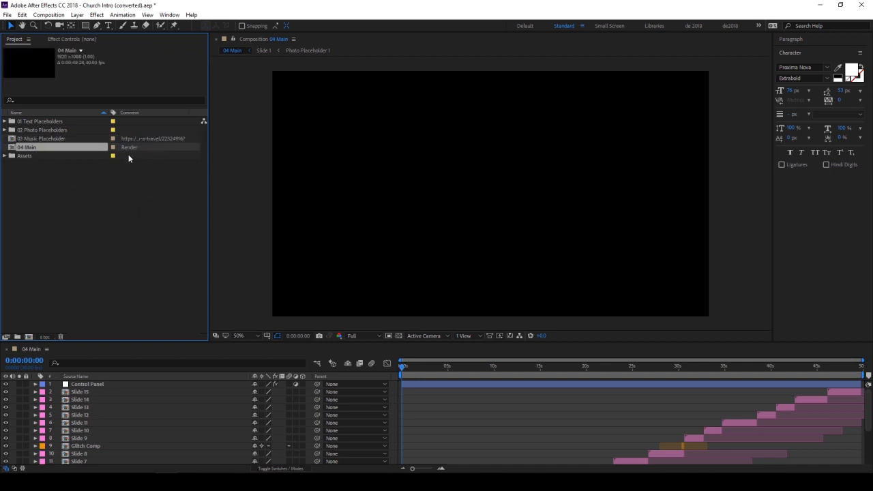
{"action": "left_click", "coordinate": [97, 173]}
{"action": "left_click", "coordinate": [63, 148]}
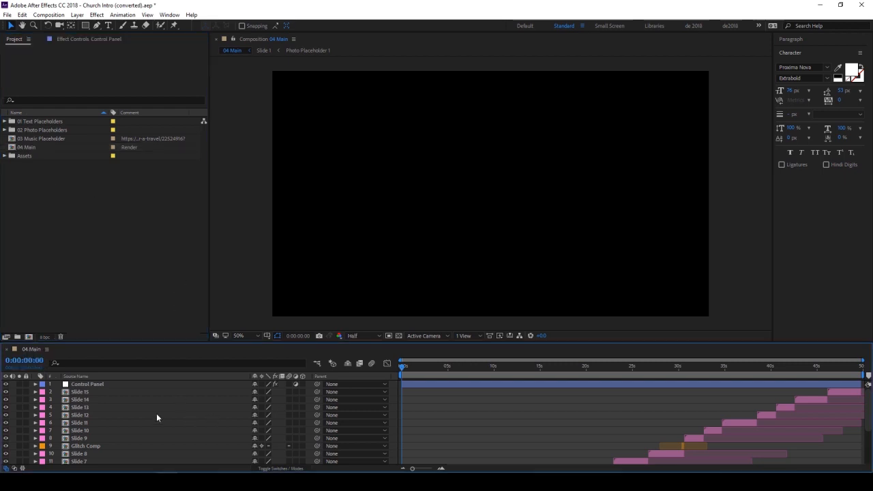
Expand the 01 Text Placeholders and 02 Photo Placeholders folders and review the slide layers of 04 Main.
{"action": "scroll", "coordinate": [156, 417], "scroll_direction": "down", "scroll_amount": 3}
{"action": "left_click", "coordinate": [102, 454]}
{"action": "scroll", "coordinate": [103, 450], "scroll_direction": "up", "scroll_amount": 3}
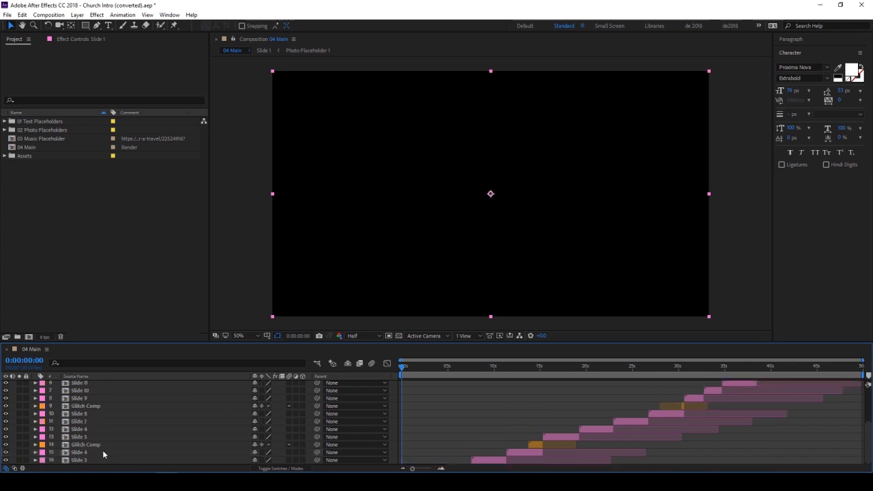
{"action": "left_click", "coordinate": [5, 121]}
{"action": "left_click", "coordinate": [5, 260]}
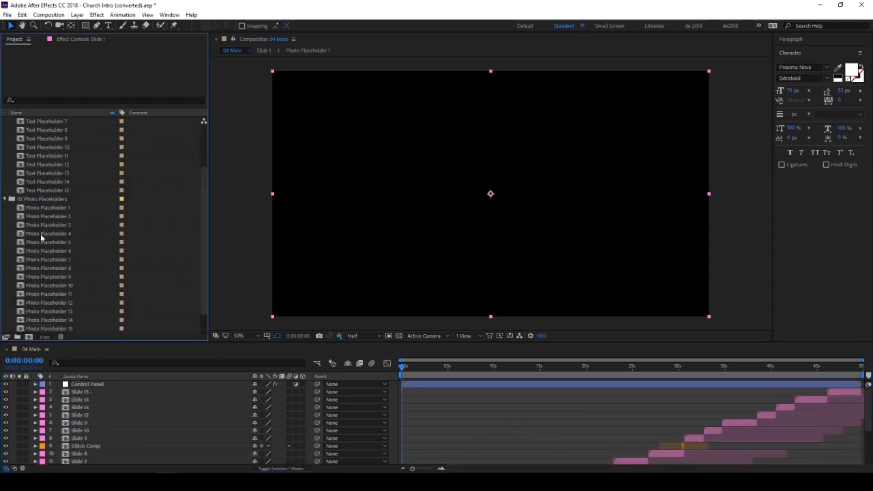
{"action": "scroll", "coordinate": [117, 413], "scroll_direction": "down", "scroll_amount": 3}
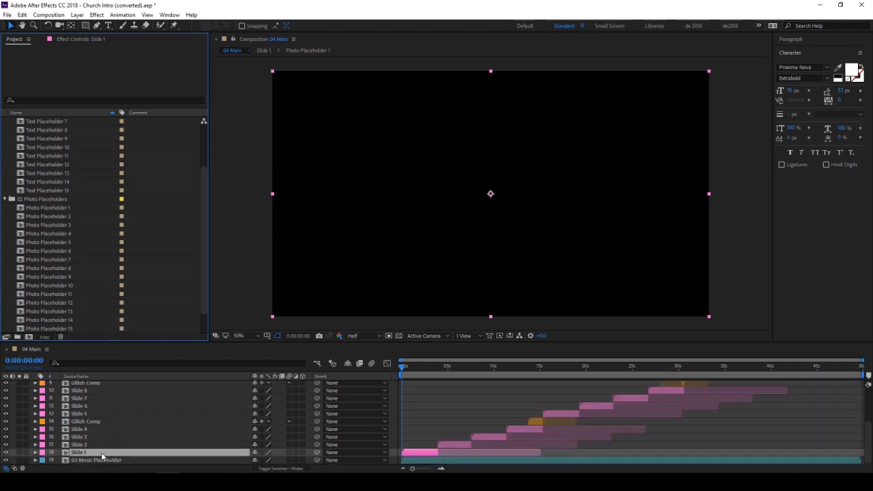
{"action": "scroll", "coordinate": [50, 204], "scroll_direction": "up", "scroll_amount": 3}
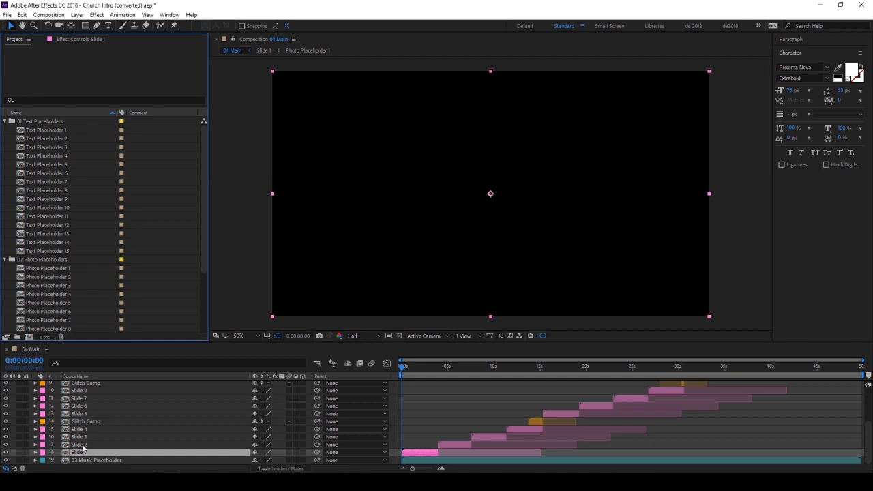
Preview the 04 Main composition and set the current time to 0:00:14:06, where the earlier Glitch Comp plays.
{"action": "left_click", "coordinate": [85, 421]}
{"action": "key", "text": "space"}
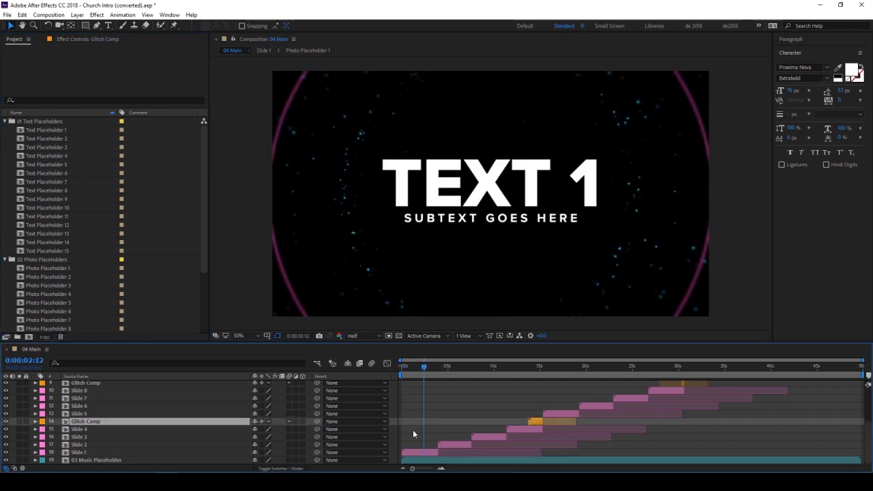
{"action": "left_click", "coordinate": [87, 429]}
{"action": "left_click", "coordinate": [87, 422]}
{"action": "scroll", "coordinate": [657, 422], "scroll_direction": "up", "scroll_amount": 1}
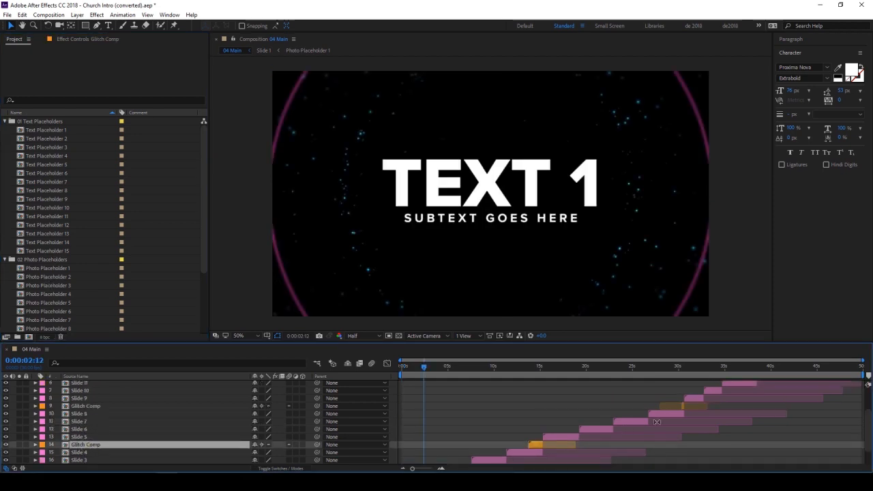
{"action": "left_click", "coordinate": [683, 406]}
{"action": "left_click", "coordinate": [531, 366]}
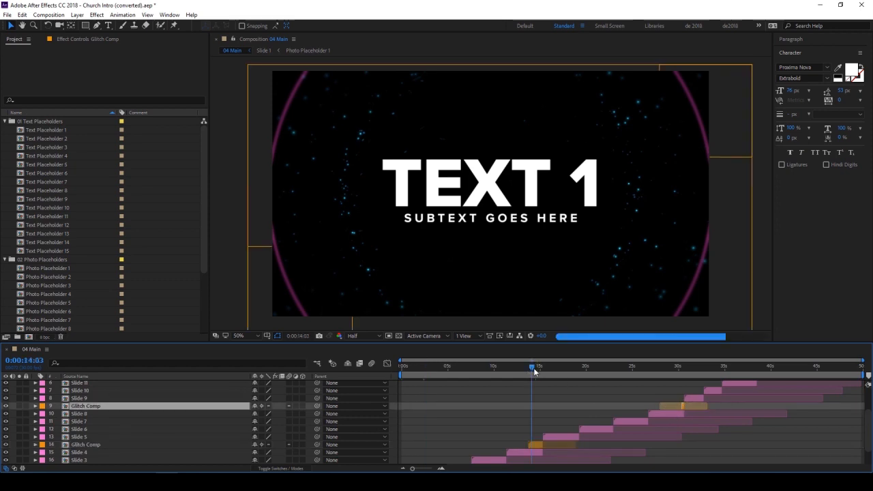
{"action": "left_click_drag", "start_coordinate": [535, 370], "coordinate": [536, 370]}
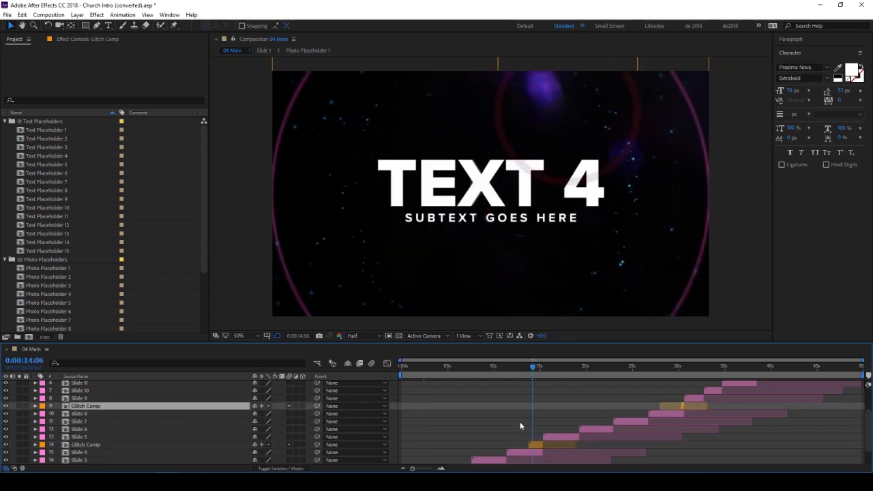
Hide both Glitch Comp layers in the 04 Main composition.
{"action": "scroll", "coordinate": [519, 422], "scroll_direction": "down", "scroll_amount": 1}
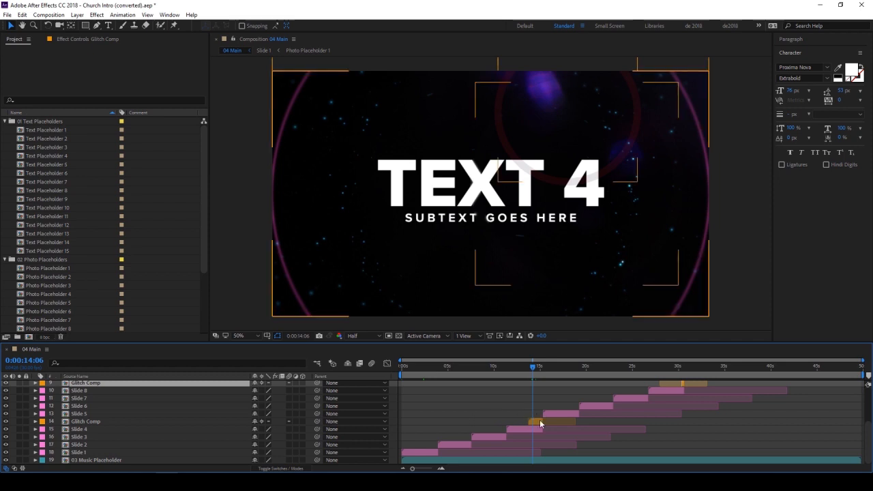
{"action": "left_click", "coordinate": [539, 422]}
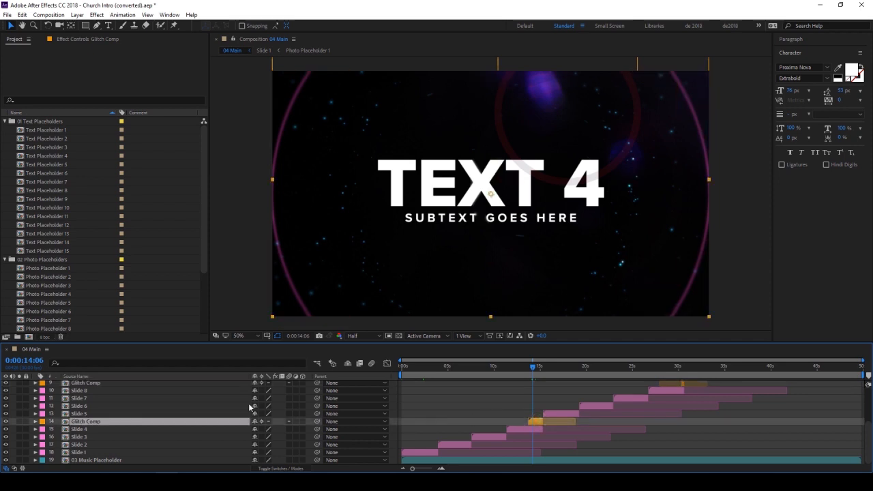
{"action": "left_click", "coordinate": [6, 421]}
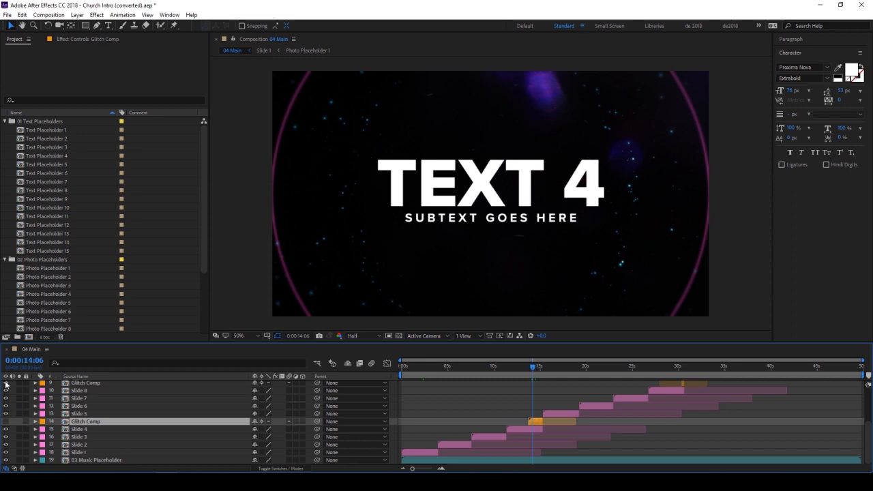
{"action": "left_click", "coordinate": [444, 410]}
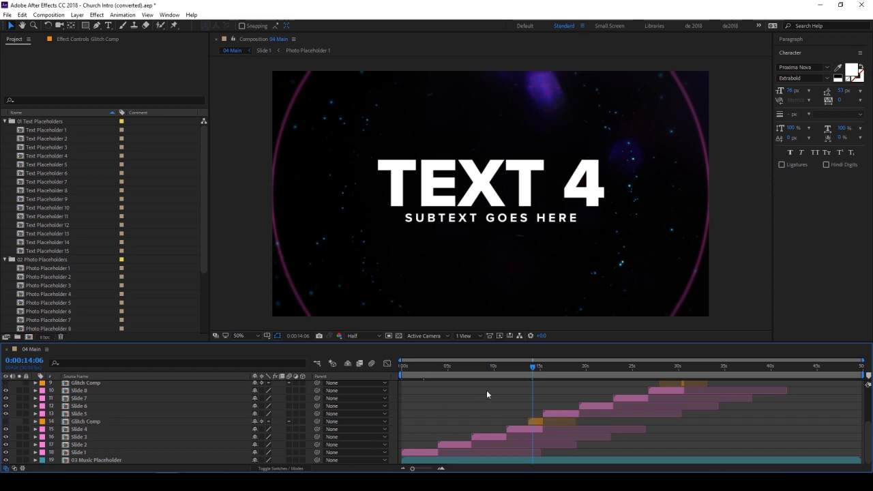
Set the current time to 0:00:01:05 and open Text Placeholder 1 from within the Slide 1 composition.
{"action": "left_click", "coordinate": [77, 130]}
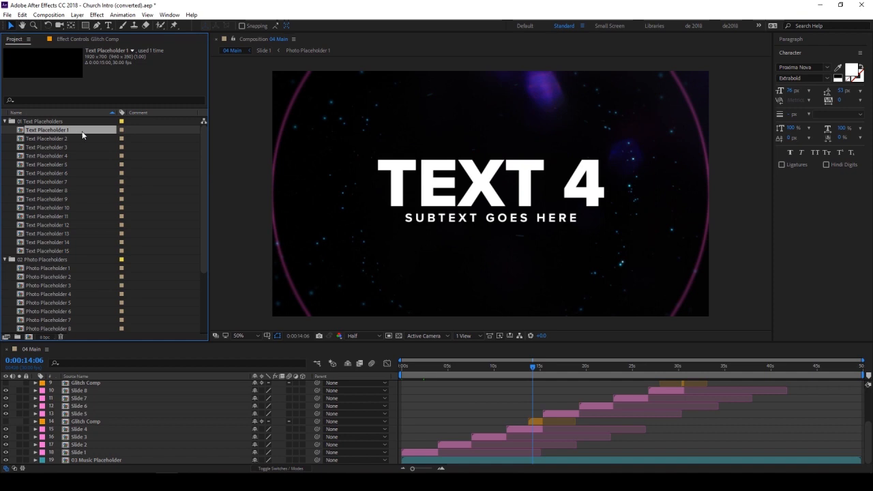
{"action": "left_click", "coordinate": [80, 452]}
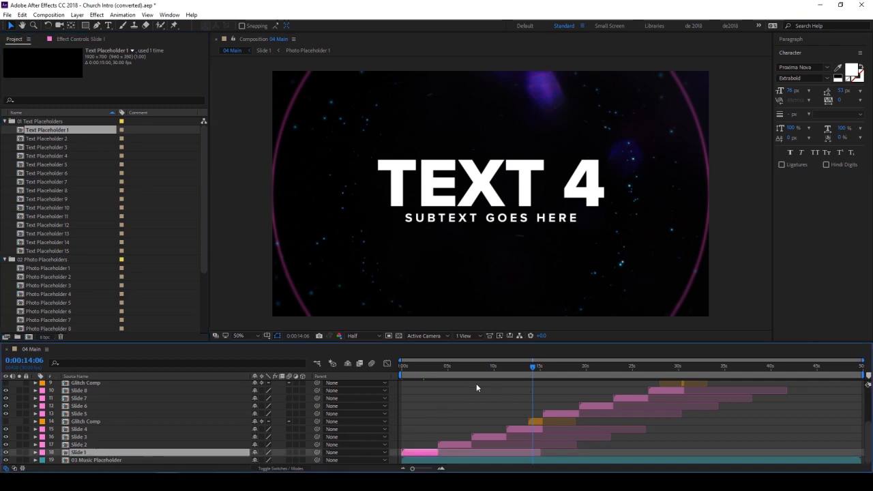
{"action": "left_click", "coordinate": [412, 367]}
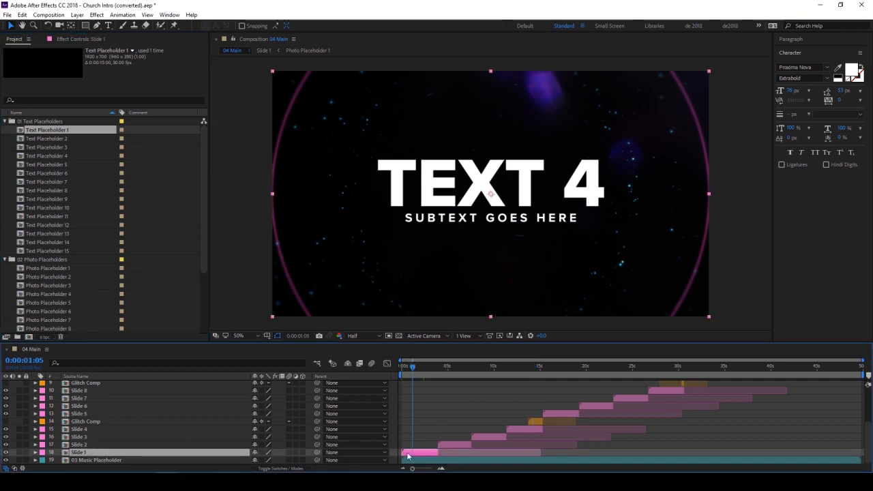
{"action": "double_click", "coordinate": [127, 454]}
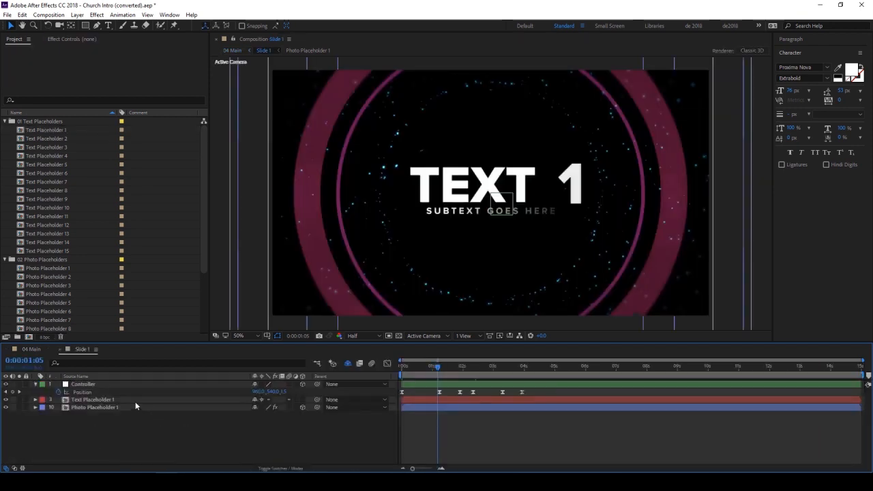
{"action": "left_click", "coordinate": [133, 399]}
{"action": "double_click", "coordinate": [95, 400]}
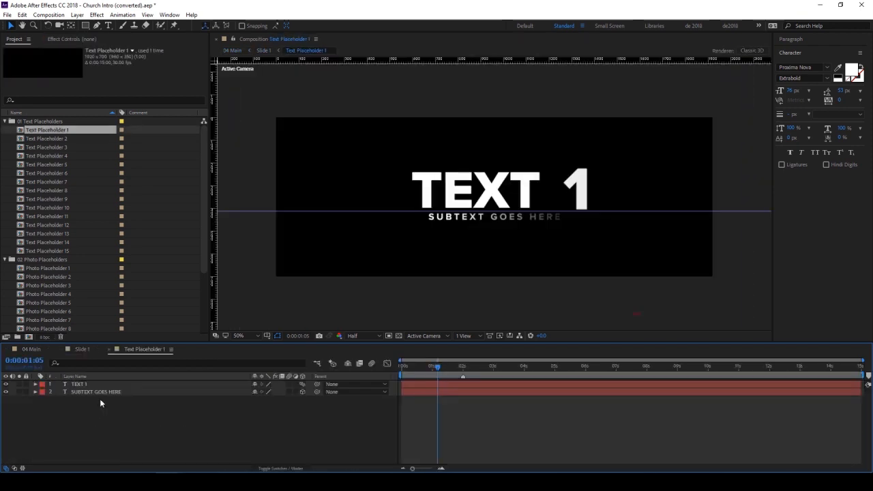
Replace the TEXT 1 headline with "YOUR TEXT HERE", keeping its white text colour.
{"action": "left_click", "coordinate": [455, 197]}
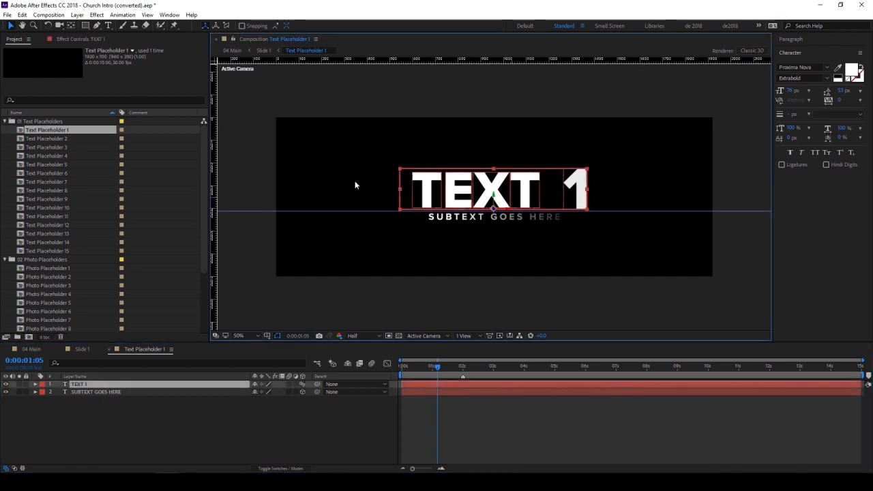
{"action": "double_click", "coordinate": [456, 197]}
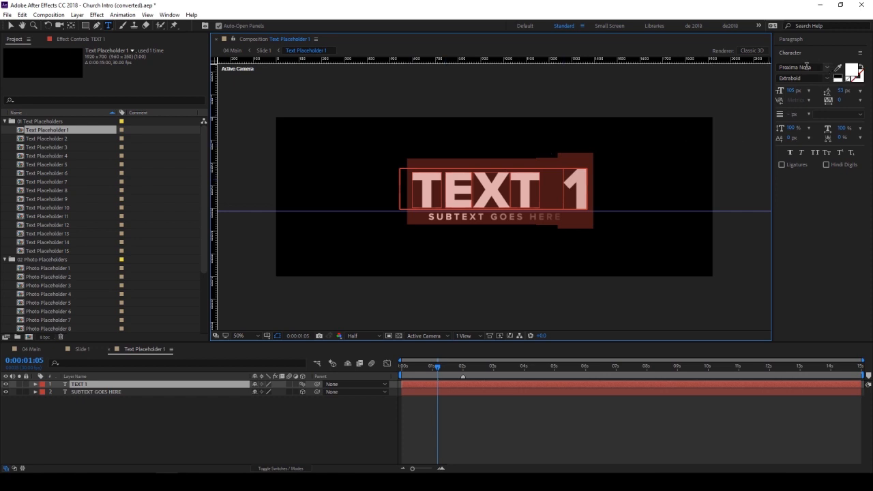
{"action": "left_click", "coordinate": [850, 71]}
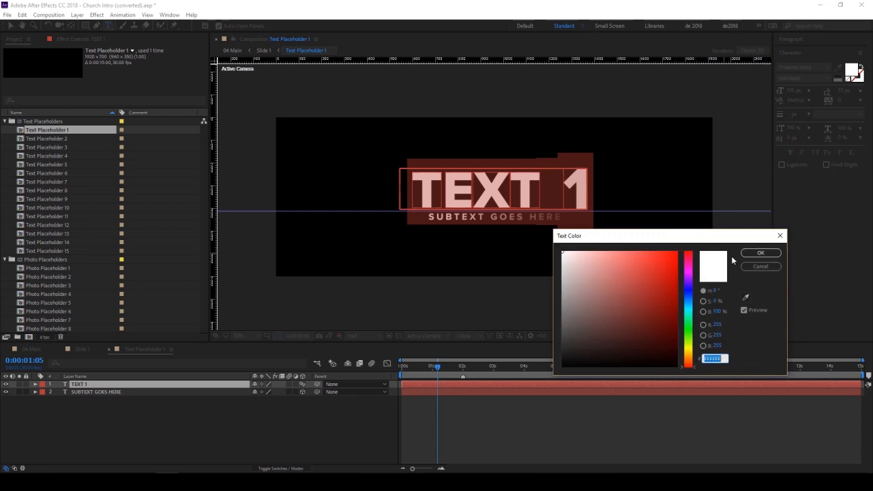
{"action": "left_click", "coordinate": [760, 266]}
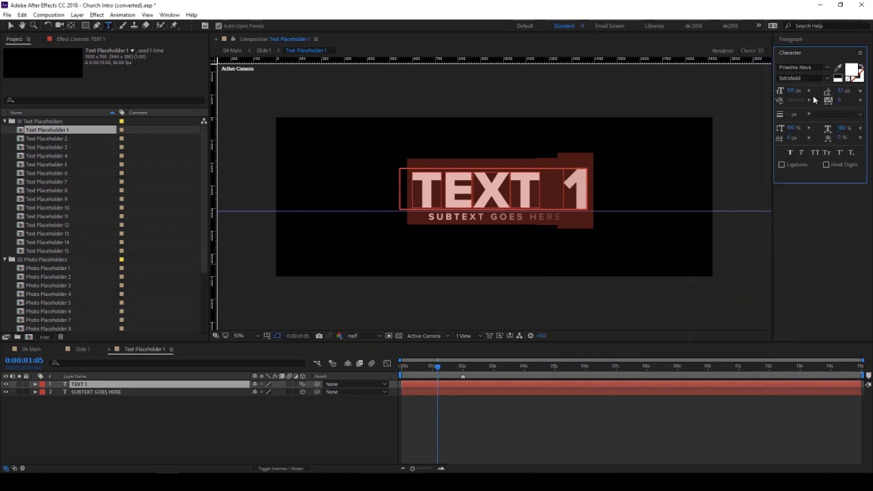
{"action": "type", "text": "YOUR TE"}
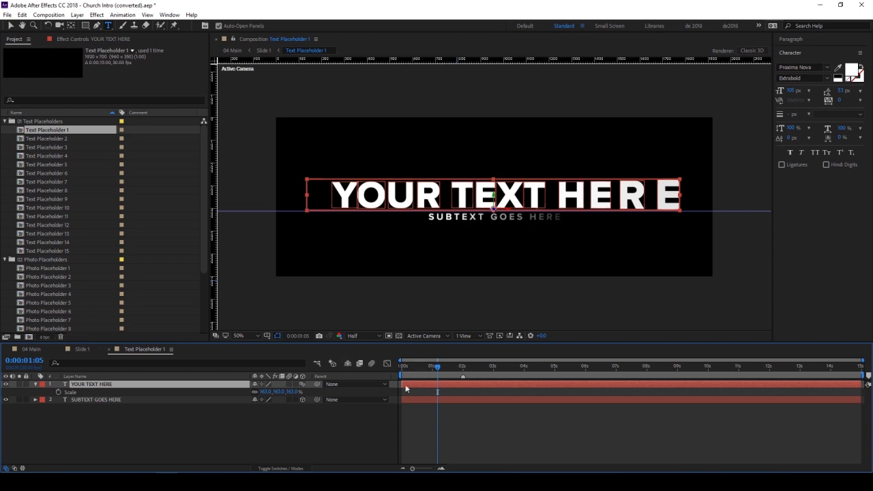
At 0:00:02:00, nudge the YOUR TEXT HERE headline slightly up and the SUBTEXT GOES HERE line slightly down.
{"action": "left_click_drag", "start_coordinate": [410, 372], "coordinate": [463, 371]}
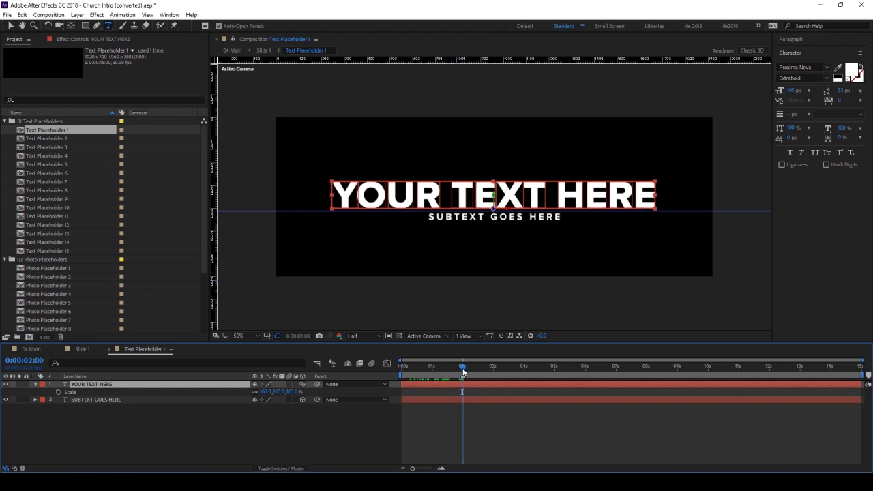
{"action": "left_click", "coordinate": [439, 420]}
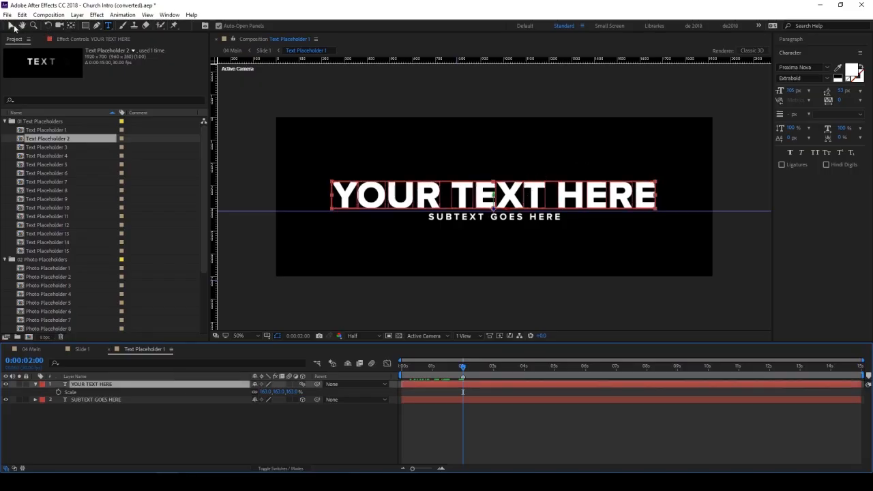
{"action": "left_click", "coordinate": [12, 26]}
{"action": "left_click_drag", "start_coordinate": [495, 196], "coordinate": [492, 214]}
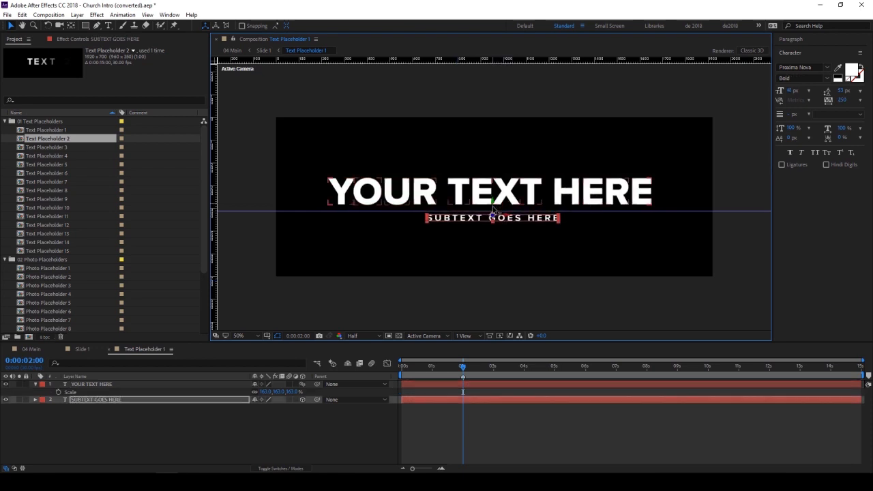
{"action": "left_click", "coordinate": [209, 411]}
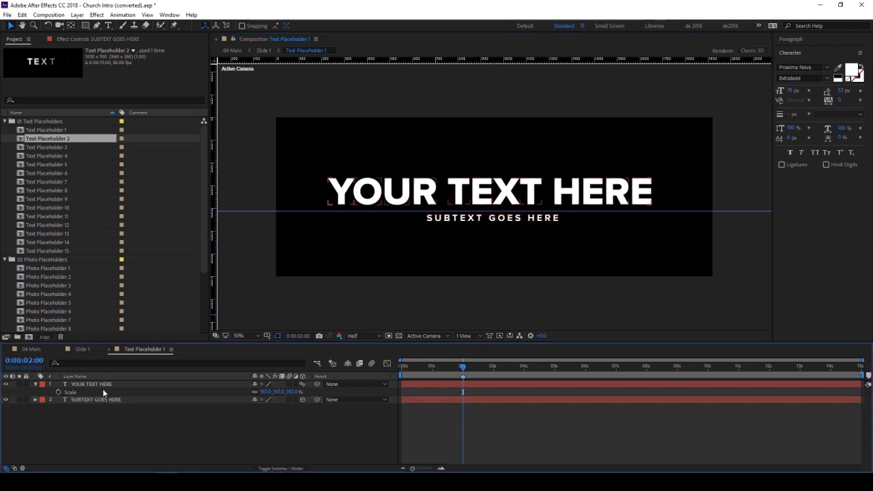
Scale the SUBTEXT GOES HERE layer to 119%.
{"action": "left_click", "coordinate": [121, 400]}
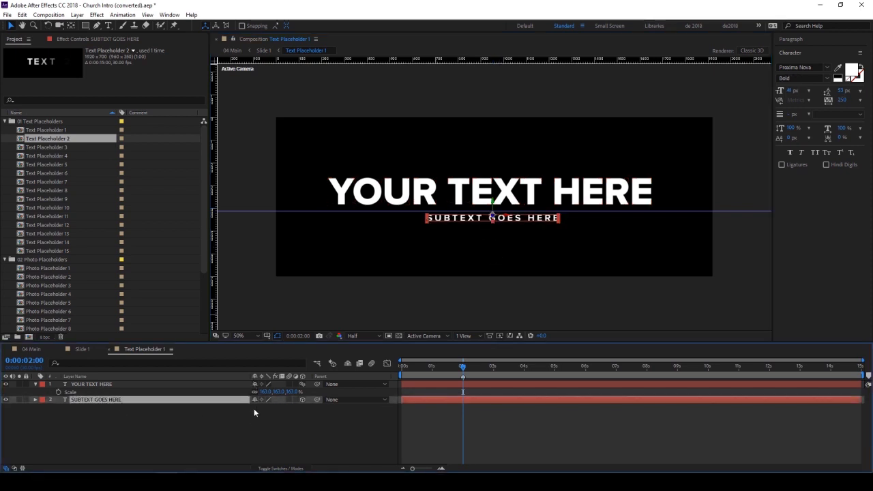
{"action": "key", "text": "s"}
{"action": "left_click_drag", "start_coordinate": [269, 407], "coordinate": [280, 407]}
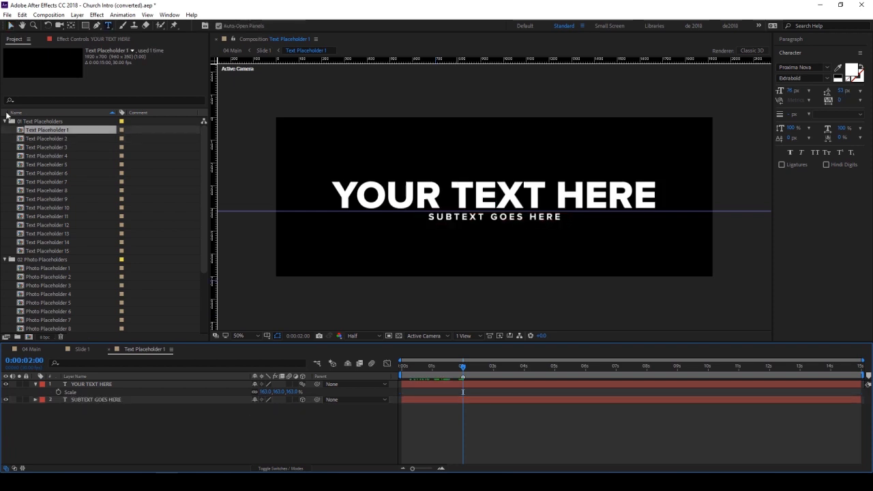
Open the Photo Placeholder 1 composition from the 02 Photo Placeholders folder.
{"action": "left_click", "coordinate": [49, 137]}
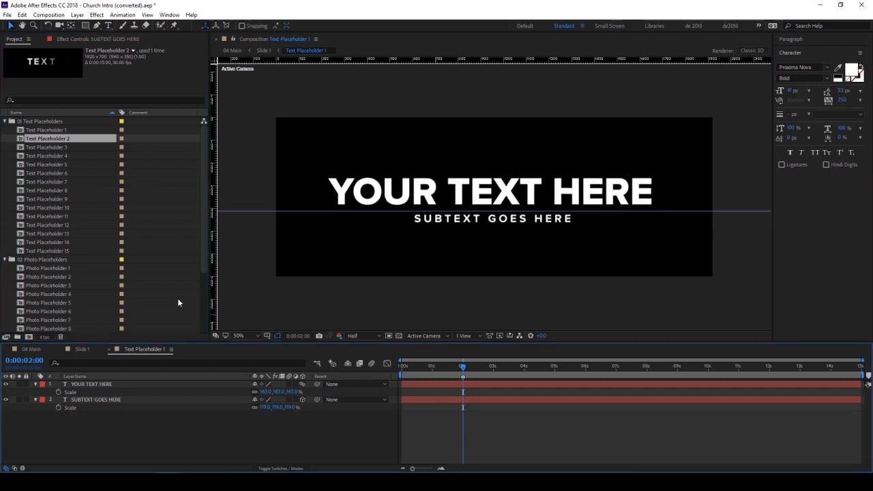
{"action": "scroll", "coordinate": [61, 262], "scroll_direction": "down", "scroll_amount": 2}
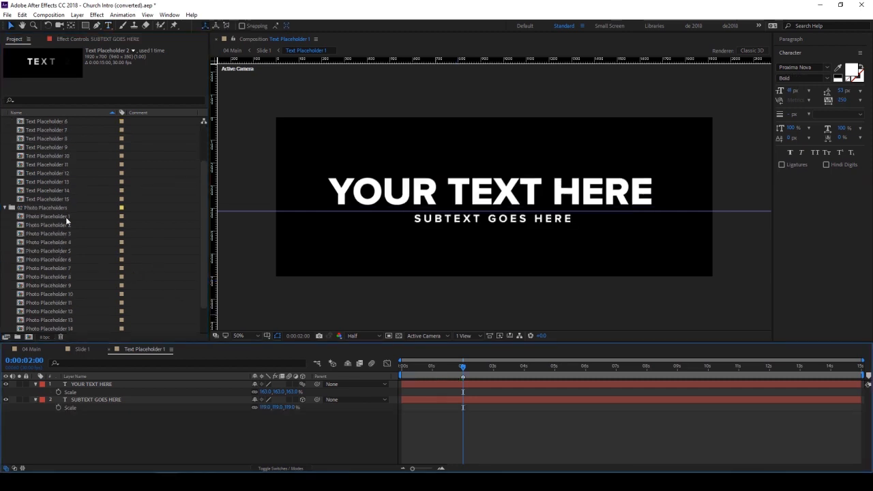
{"action": "left_click", "coordinate": [66, 217]}
{"action": "double_click", "coordinate": [84, 216]}
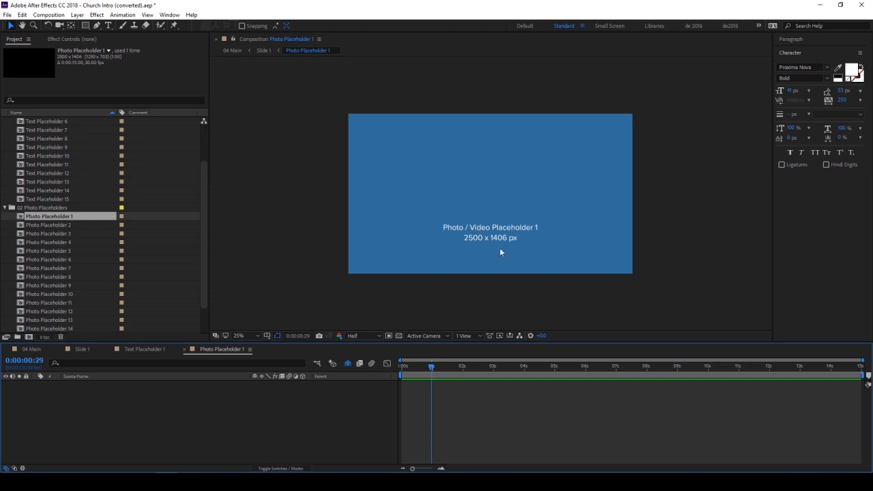
Import the dandelion sunset photo from the THINKING PICS folder as footage into the 02 Photo Placeholders folder.
{"action": "key", "text": "period"}
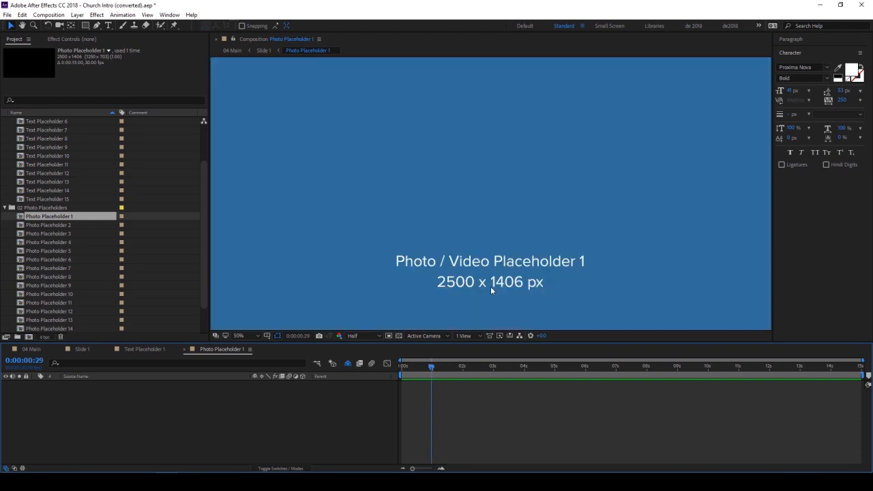
{"action": "key", "text": "comma"}
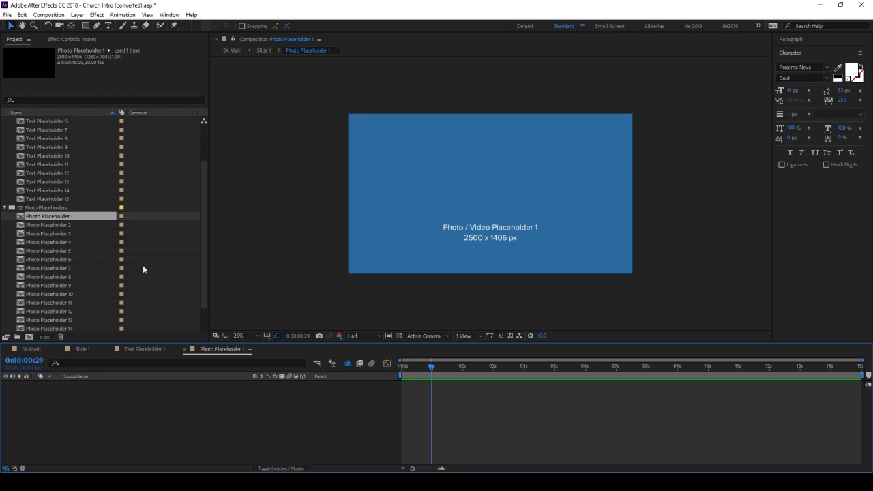
{"action": "left_click", "coordinate": [7, 14]}
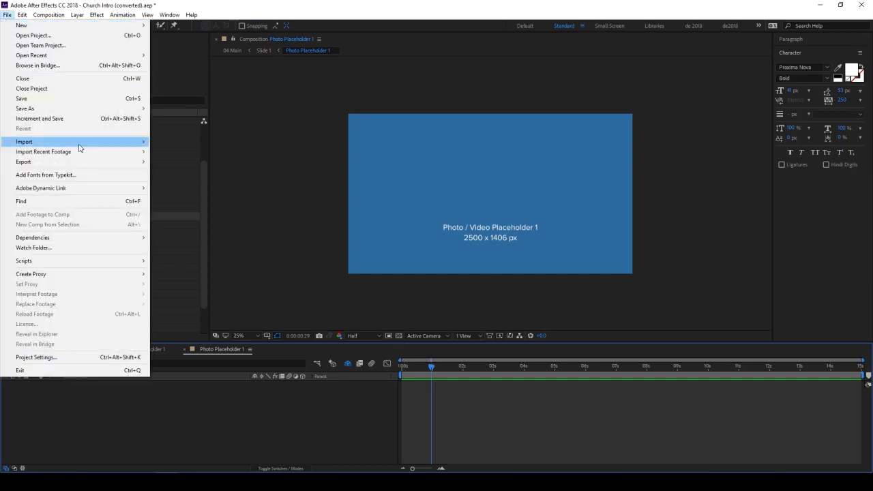
{"action": "mouse_move", "coordinate": [107, 148]}
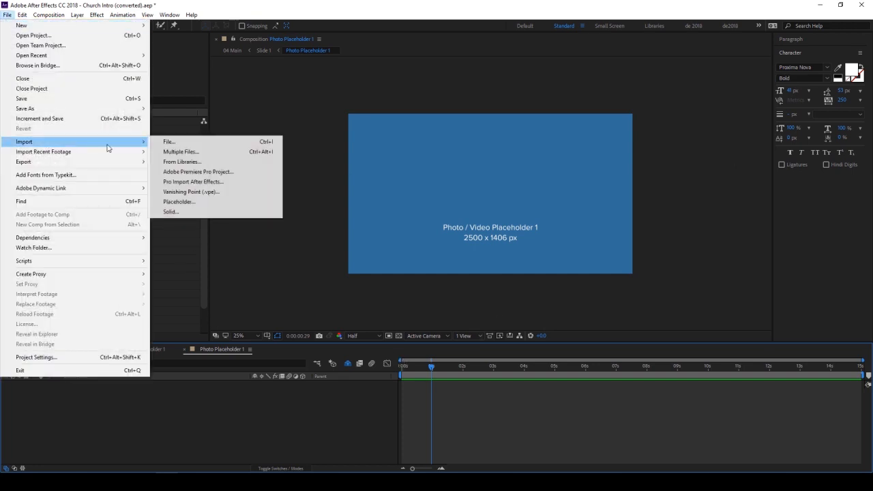
{"action": "left_click", "coordinate": [244, 146]}
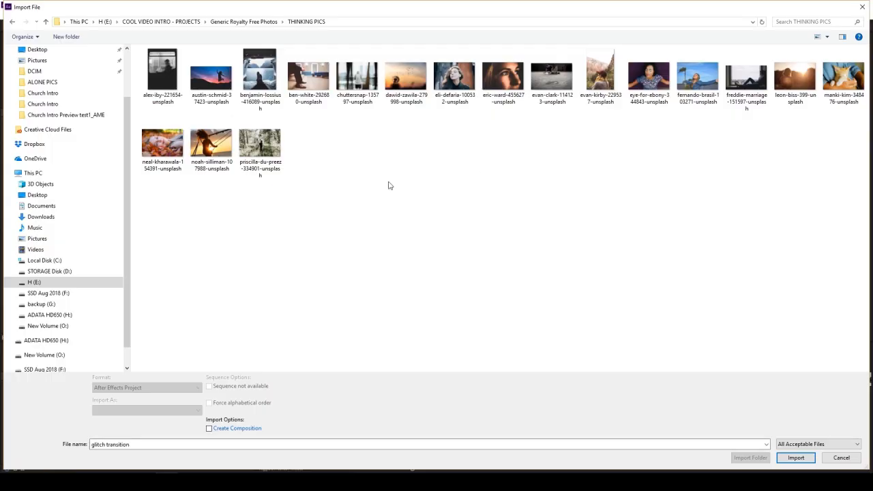
{"action": "left_click", "coordinate": [395, 72]}
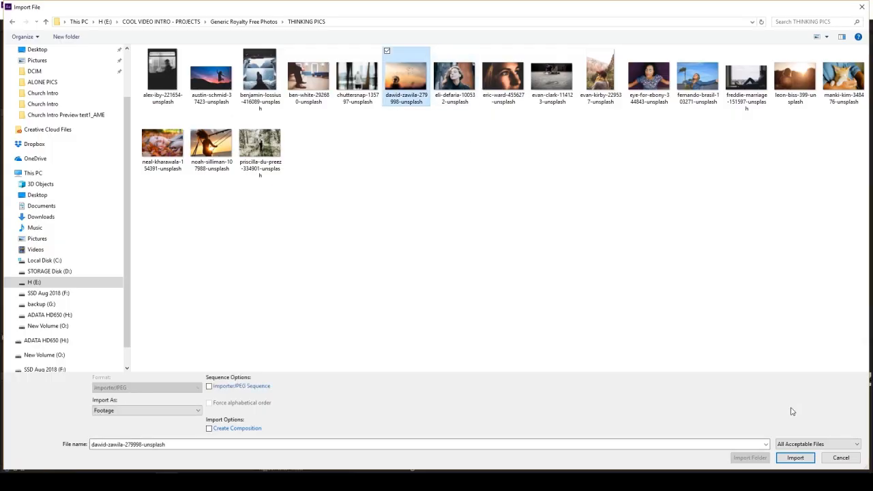
{"action": "left_click", "coordinate": [793, 457]}
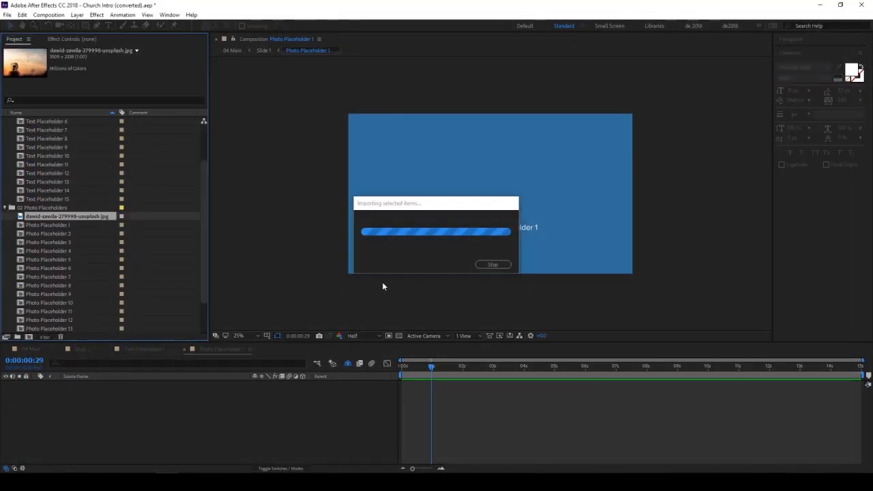
Place the imported dandelion photo in the Photo Placeholder 1 composition and scale its layer down.
{"action": "left_click_drag", "start_coordinate": [63, 216], "coordinate": [485, 193]}
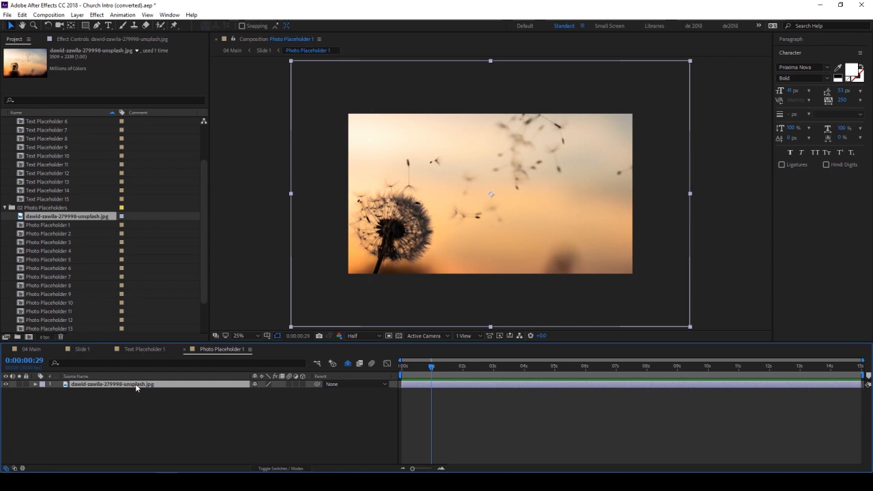
{"action": "key", "text": "s"}
{"action": "left_click_drag", "start_coordinate": [267, 396], "coordinate": [256, 394]}
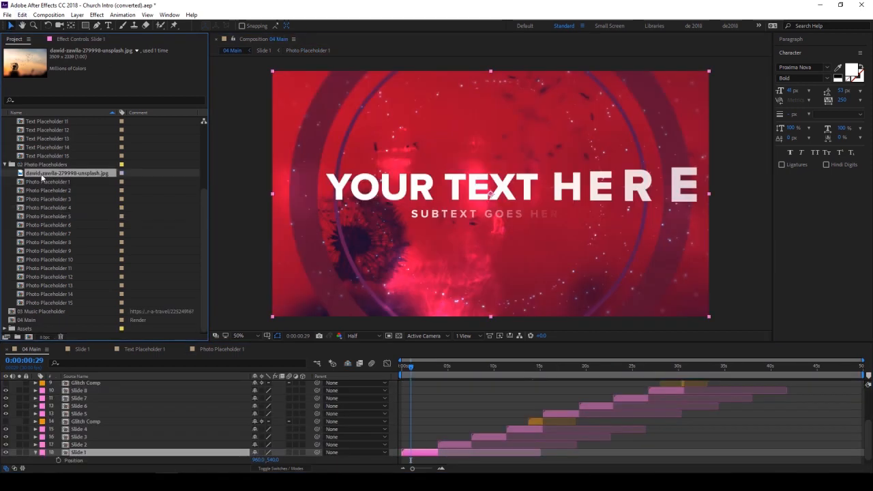
Open the 03 Music Placeholder composition and import the audio file Short Version - 49 seconds.mp3 as footage.
{"action": "left_click", "coordinate": [49, 311]}
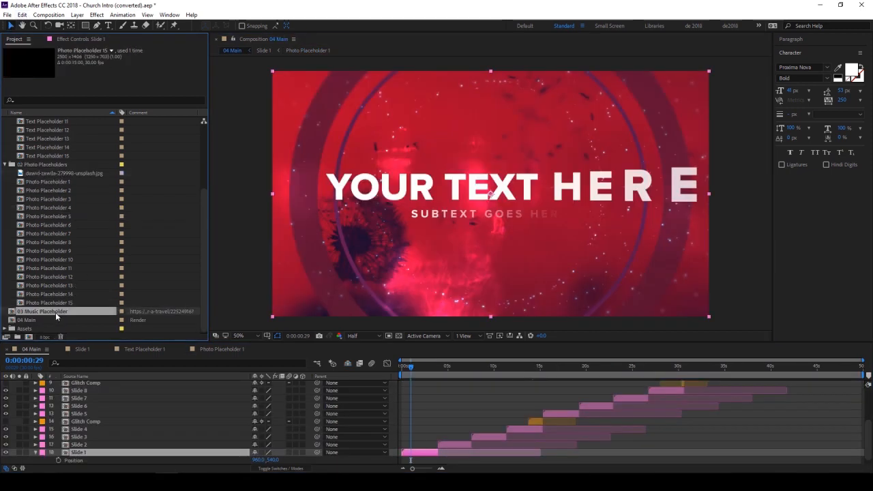
{"action": "double_click", "coordinate": [49, 311]}
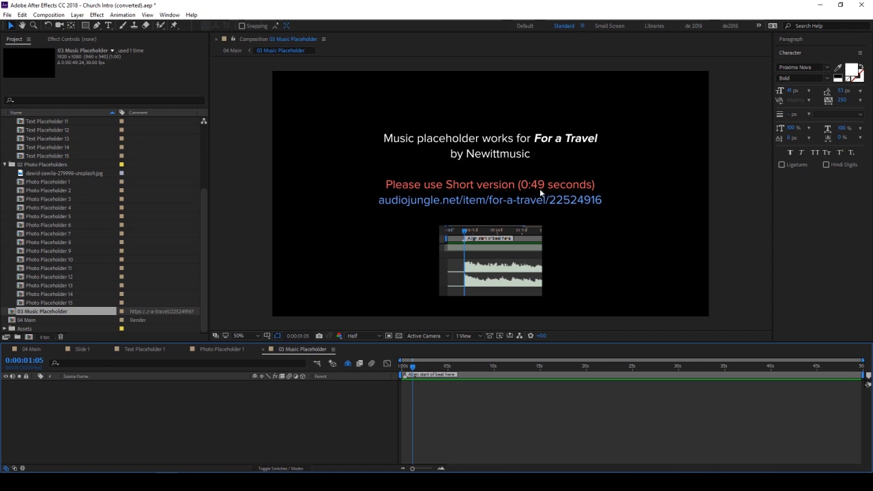
{"action": "left_click", "coordinate": [8, 15]}
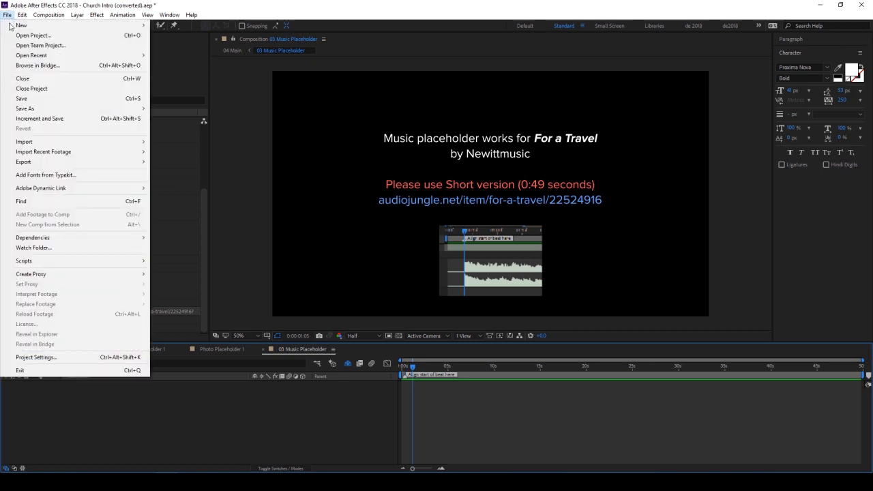
{"action": "mouse_move", "coordinate": [71, 142]}
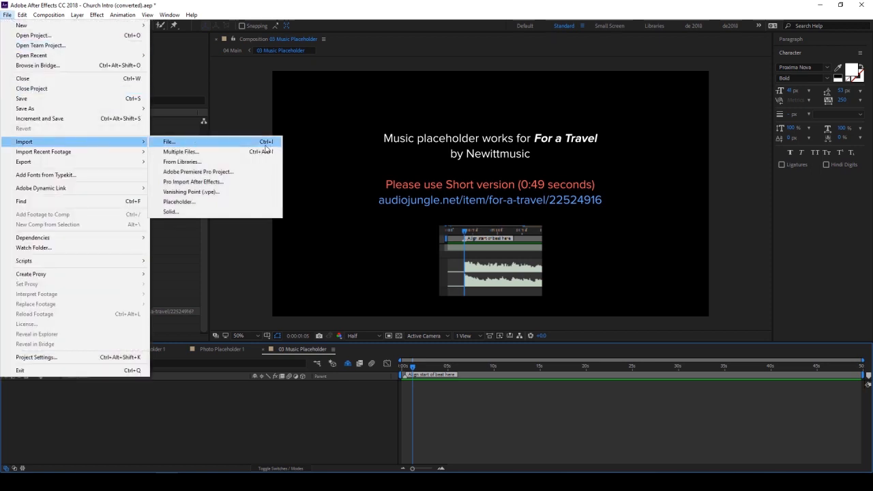
{"action": "left_click", "coordinate": [265, 143]}
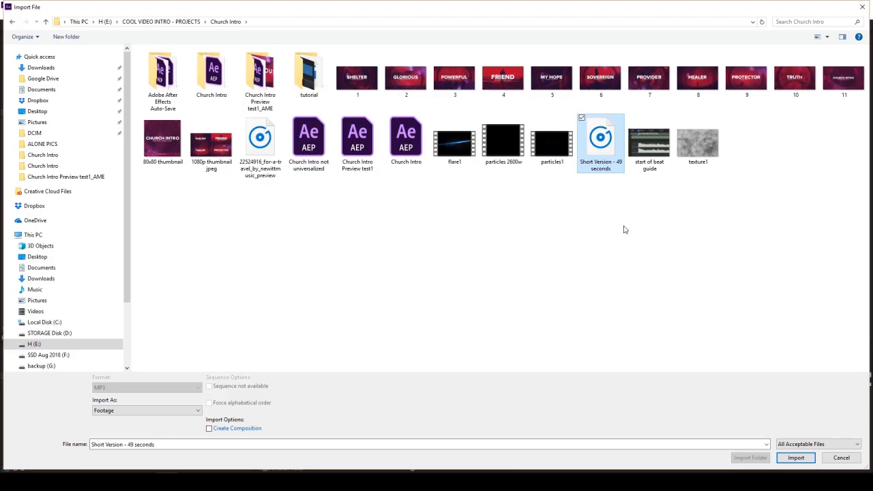
{"action": "left_click", "coordinate": [799, 458]}
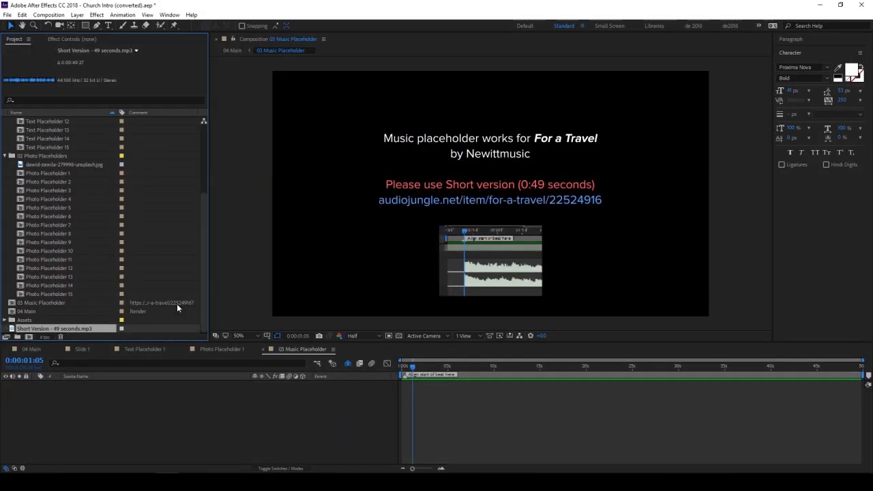
Add Short Version - 49 seconds.mp3 to the 03 Music Placeholder composition and set the preview resolution to Full.
{"action": "left_click_drag", "start_coordinate": [91, 329], "coordinate": [570, 267]}
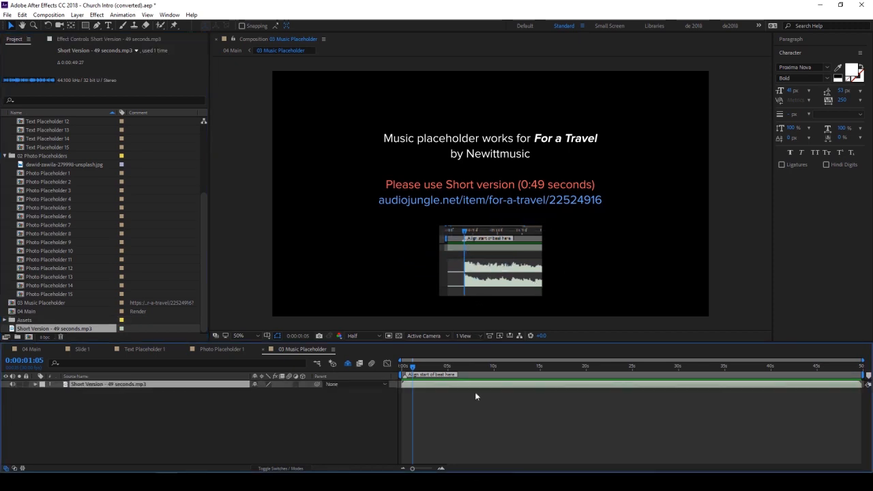
{"action": "left_click", "coordinate": [371, 335]}
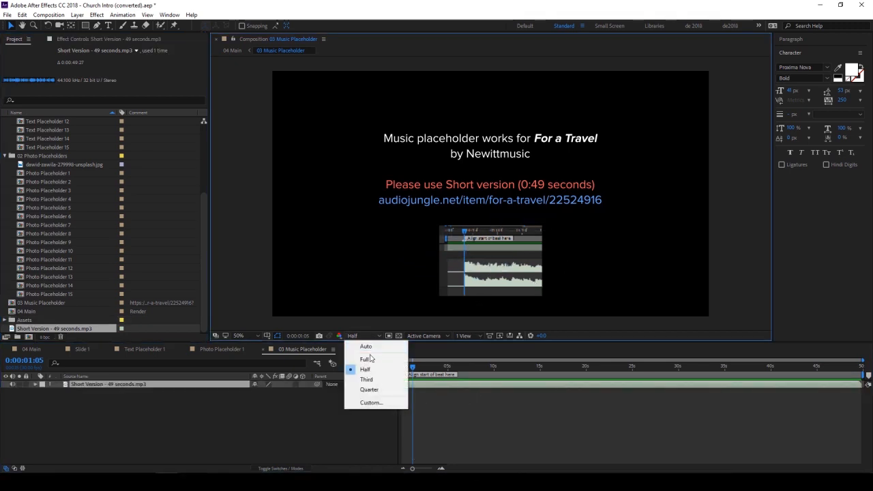
{"action": "left_click", "coordinate": [372, 358]}
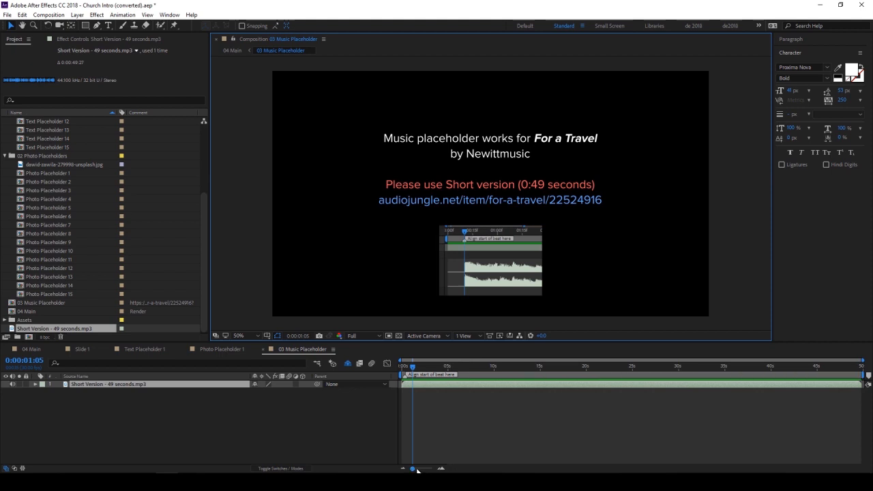
Show the mp3 layer's waveform and shift the layer so its first beat meets the "Align start of beat here" marker at 0:00:00:10.
{"action": "left_click_drag", "start_coordinate": [413, 468], "coordinate": [429, 469]}
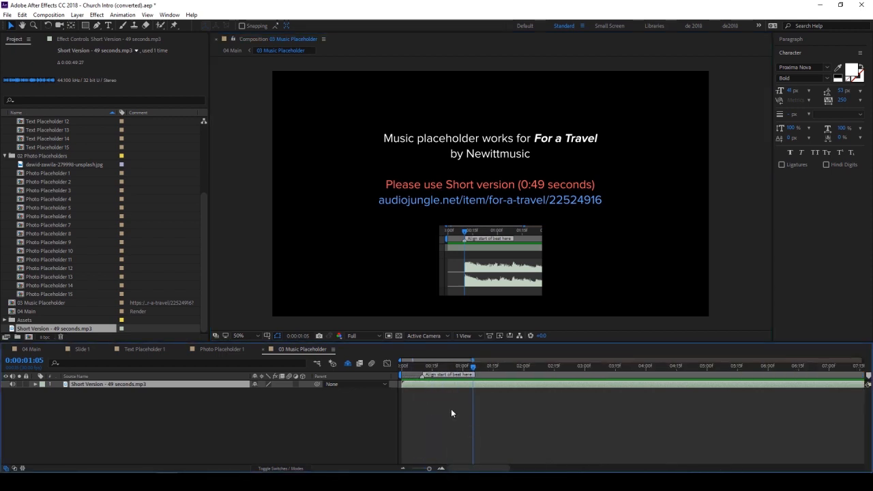
{"action": "left_click", "coordinate": [450, 410]}
{"action": "left_click", "coordinate": [436, 386]}
{"action": "key", "text": "l"}
{"action": "key", "text": "l"}
{"action": "left_click", "coordinate": [425, 368]}
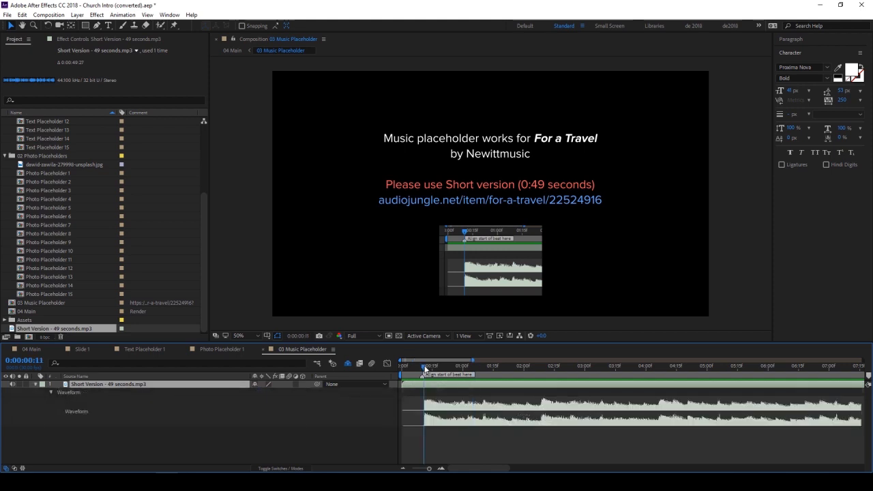
{"action": "left_click", "coordinate": [422, 367]}
{"action": "left_click_drag", "start_coordinate": [447, 386], "coordinate": [444, 387]}
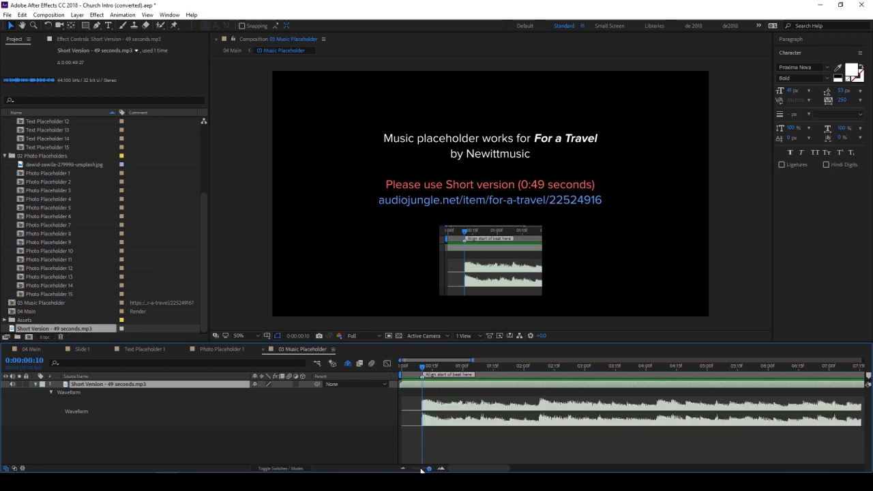
{"action": "left_click_drag", "start_coordinate": [430, 469], "coordinate": [412, 468]}
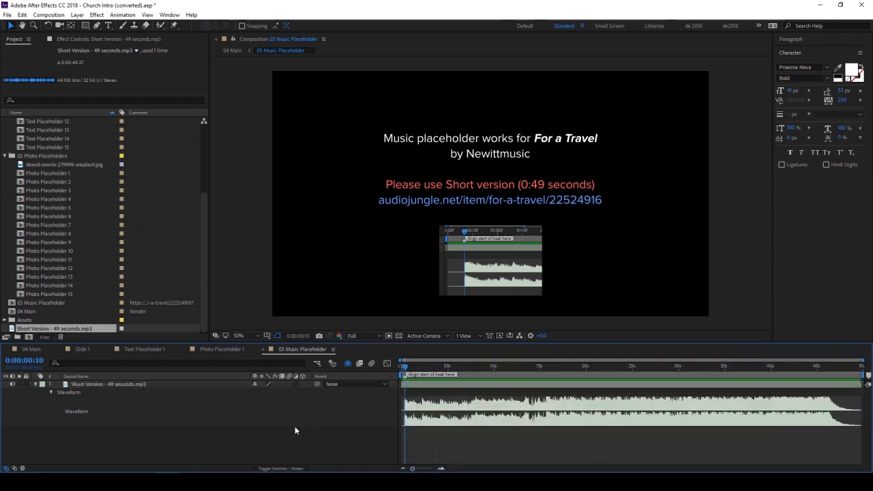
Delete the mp3 layer from 03 Music Placeholder and add the file to 04 Main, directly above the 03 Music Placeholder layer.
{"action": "left_click", "coordinate": [113, 384]}
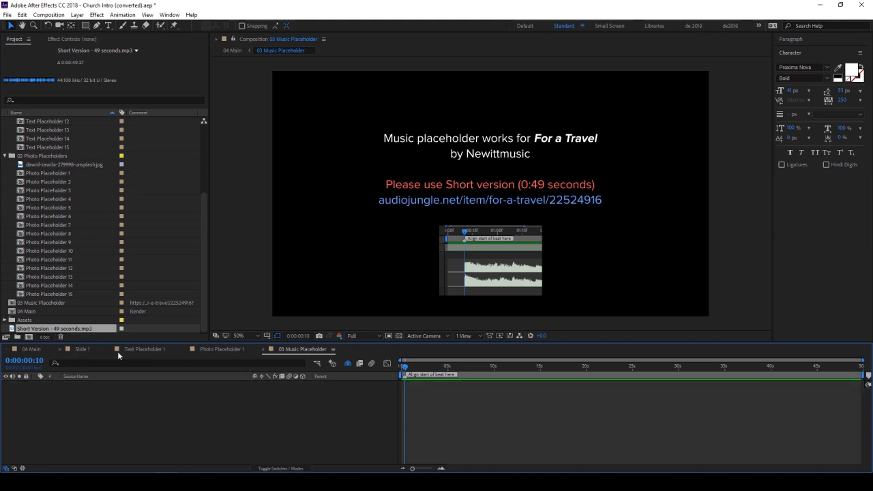
{"action": "left_click", "coordinate": [31, 349]}
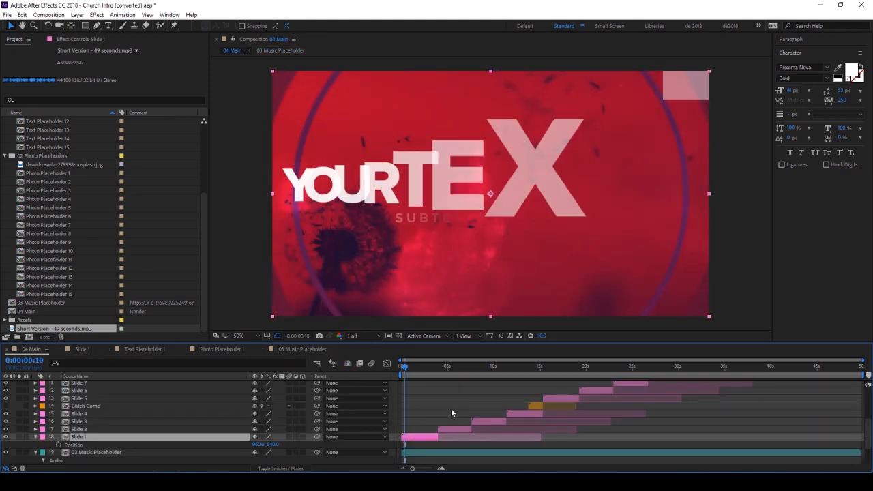
{"action": "left_click", "coordinate": [71, 320]}
{"action": "left_click", "coordinate": [69, 329]}
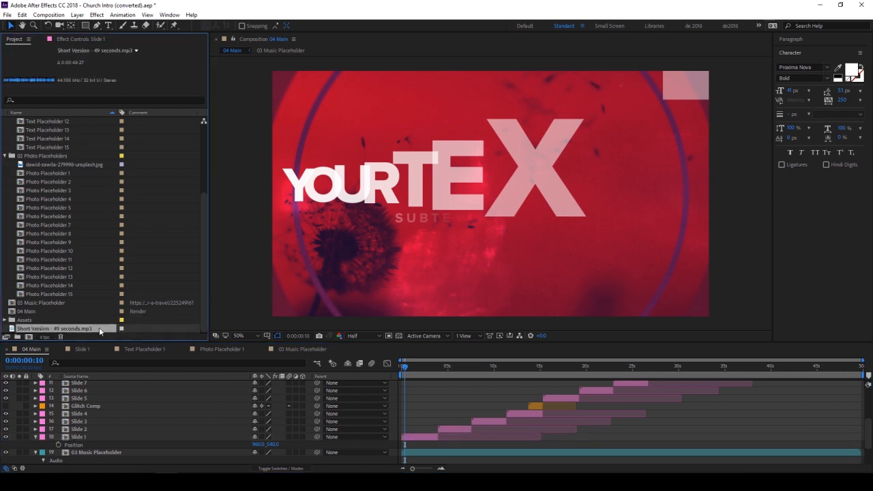
{"action": "left_click_drag", "start_coordinate": [89, 331], "coordinate": [125, 448]}
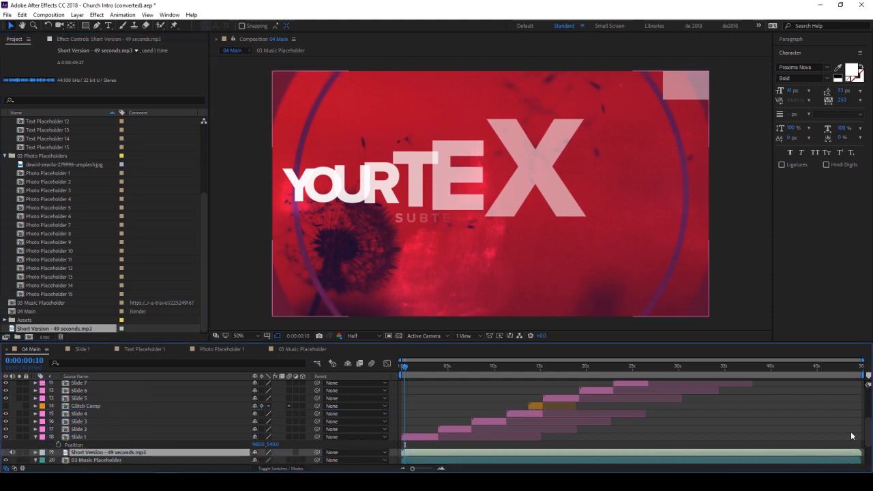
Add an Audio Levels keyframe to the Short Version - 49 seconds.mp3 layer in 04 Main at 0:00:47:20.
{"action": "left_click", "coordinate": [834, 366]}
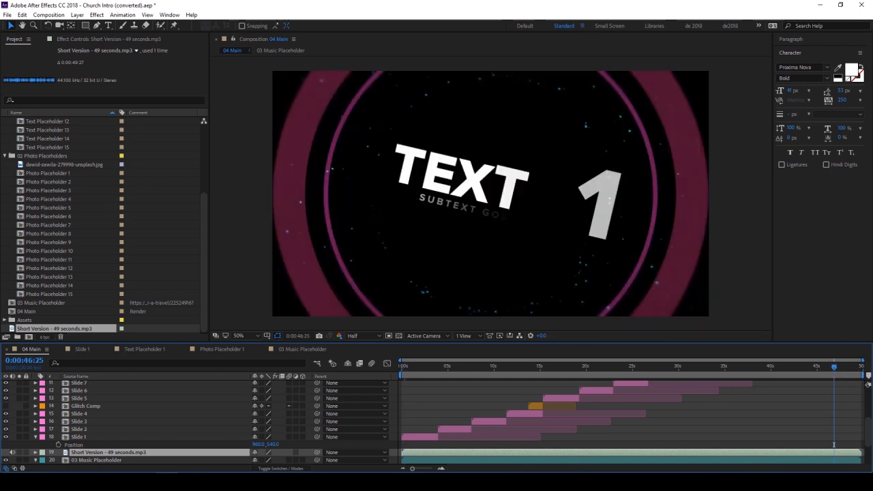
{"action": "left_click_drag", "start_coordinate": [413, 469], "coordinate": [422, 468]}
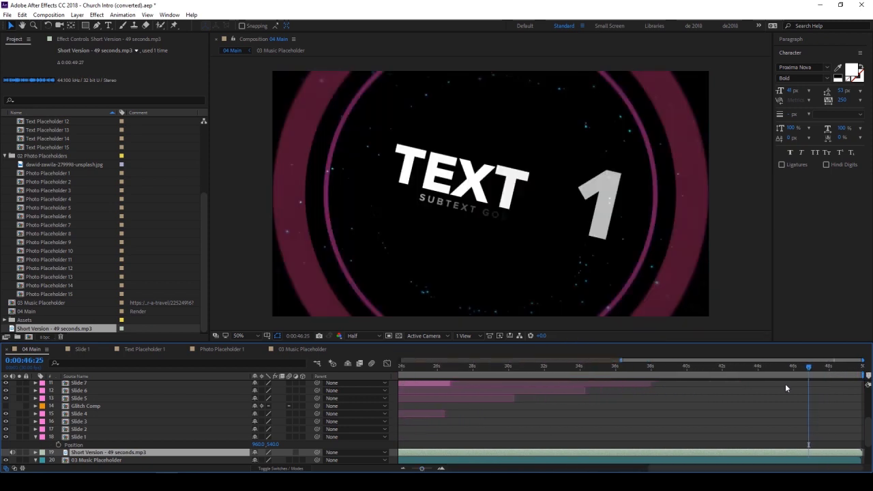
{"action": "left_click_drag", "start_coordinate": [797, 368], "coordinate": [805, 366]}
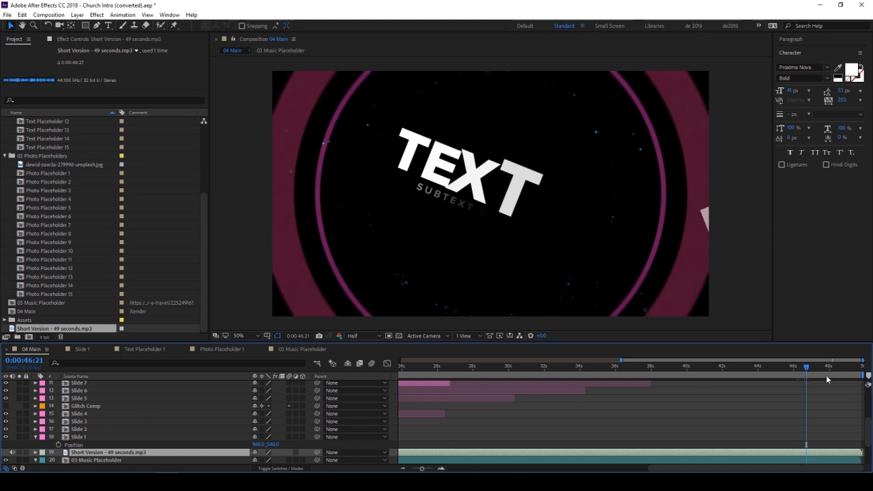
{"action": "left_click", "coordinate": [823, 366]}
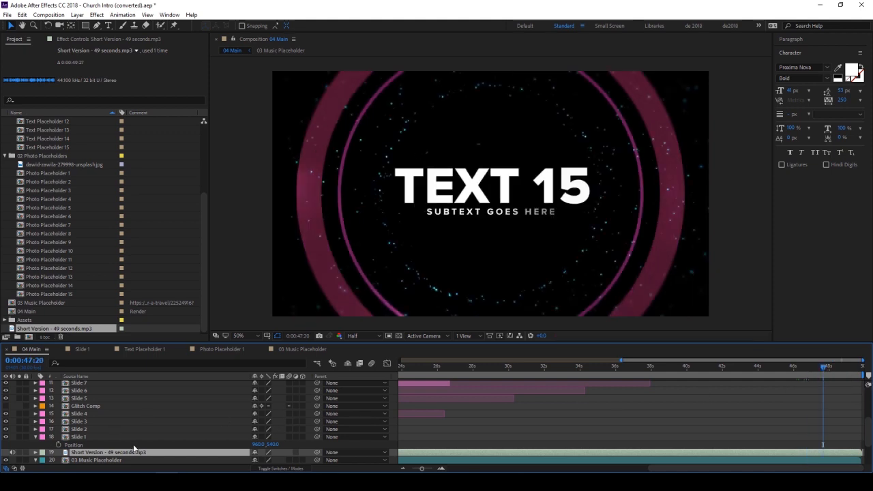
{"action": "key", "text": "l"}
{"action": "scroll", "coordinate": [119, 440], "scroll_direction": "down", "scroll_amount": 1}
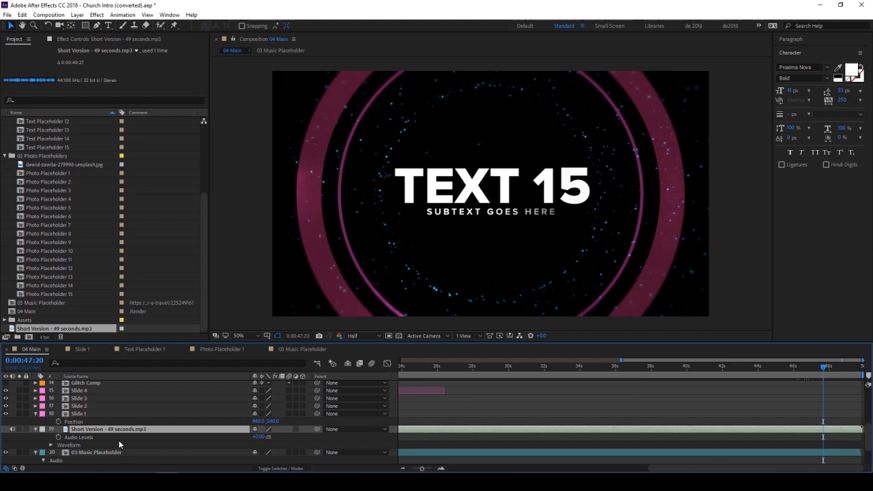
{"action": "left_click", "coordinate": [59, 437]}
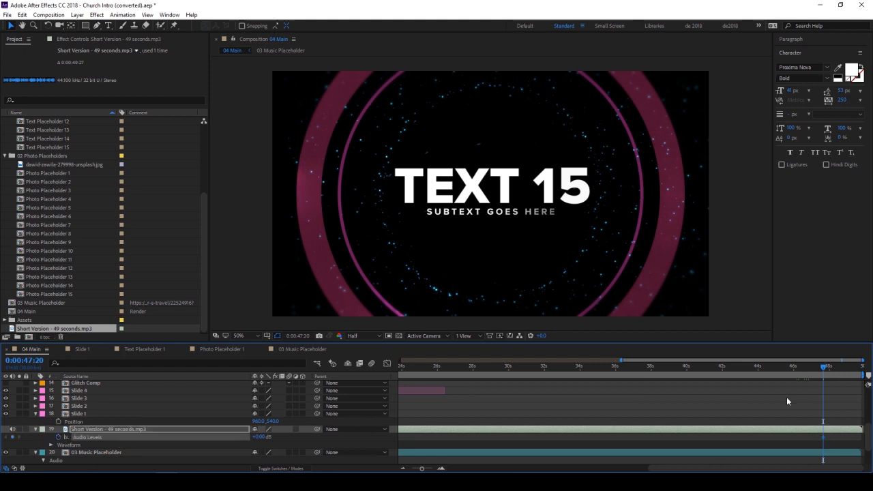
Fade the mp3 layer out by setting its Audio Levels to -48 dB at 0:00:49:23.
{"action": "left_click_drag", "start_coordinate": [844, 374], "coordinate": [861, 375]}
{"action": "left_click", "coordinate": [259, 436]}
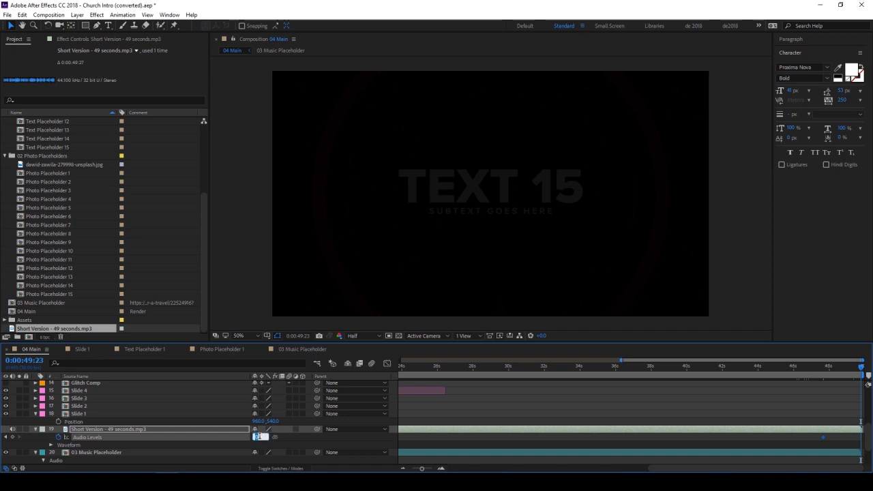
{"action": "type", "text": "-48"}
{"action": "key", "text": "Return"}
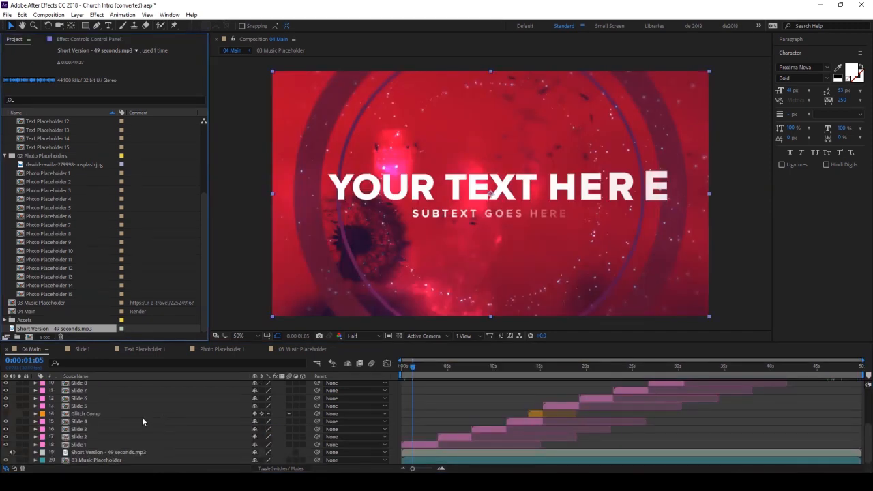
{"action": "scroll", "coordinate": [143, 419], "scroll_direction": "up", "scroll_amount": 3}
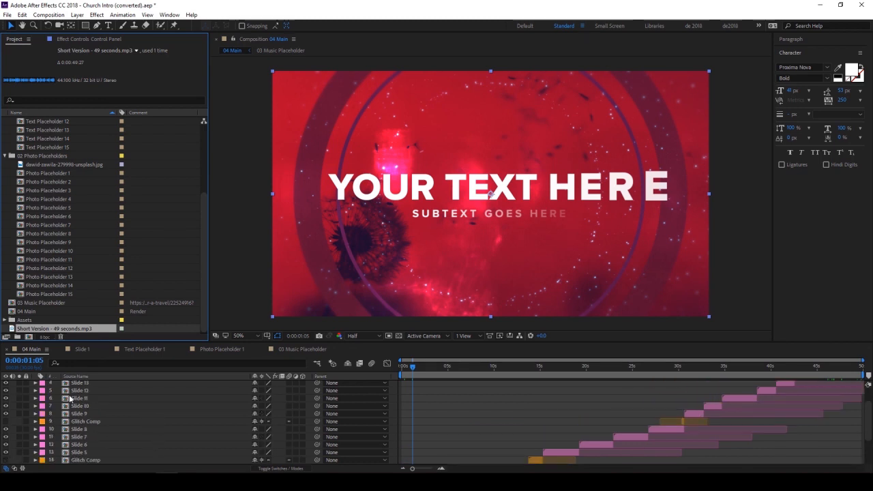
Set the Particles color of the Control Panel layer in 04 Main to orange FF8400.
{"action": "scroll", "coordinate": [106, 408], "scroll_direction": "up", "scroll_amount": 2}
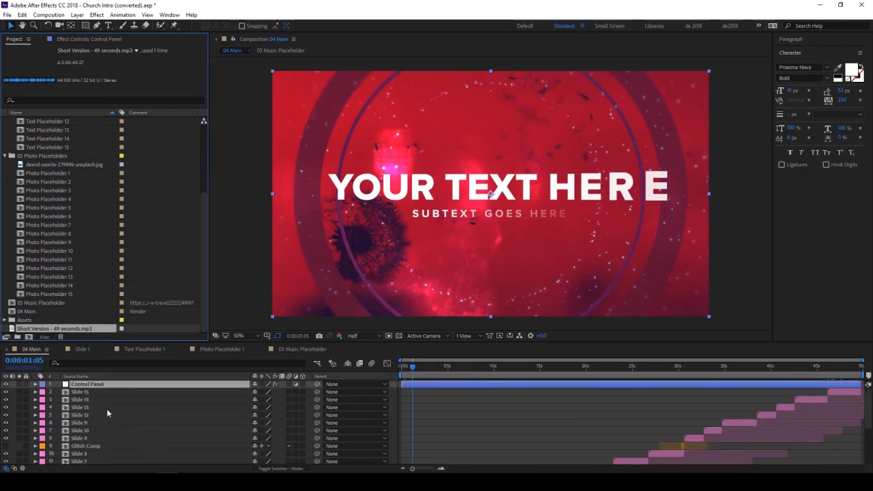
{"action": "left_click", "coordinate": [97, 390]}
{"action": "left_click", "coordinate": [98, 384]}
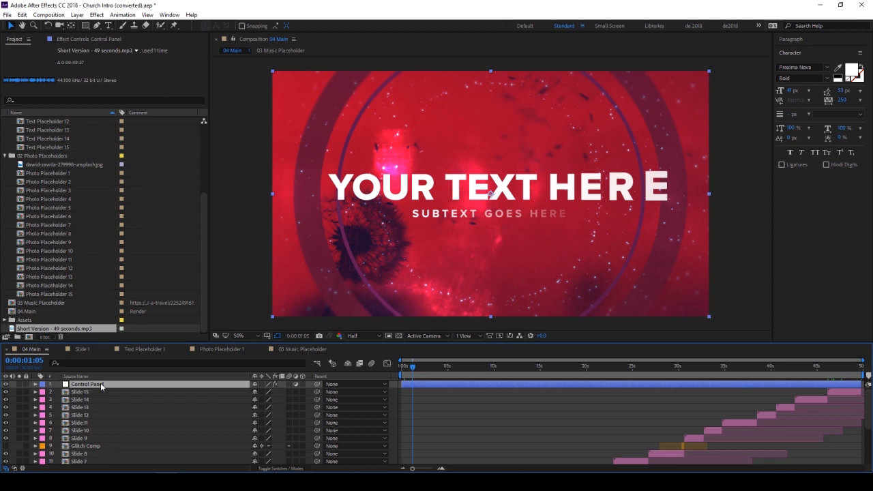
{"action": "left_click", "coordinate": [87, 41]}
{"action": "left_click", "coordinate": [67, 58]}
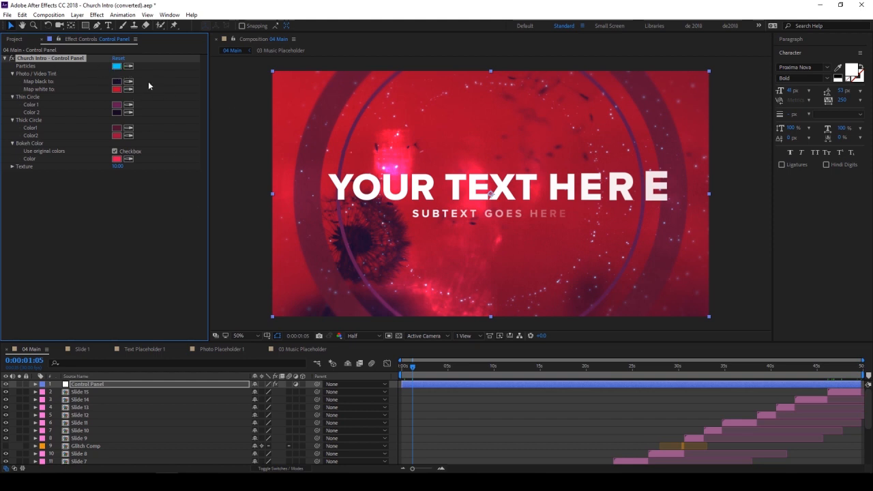
{"action": "left_click", "coordinate": [115, 66]}
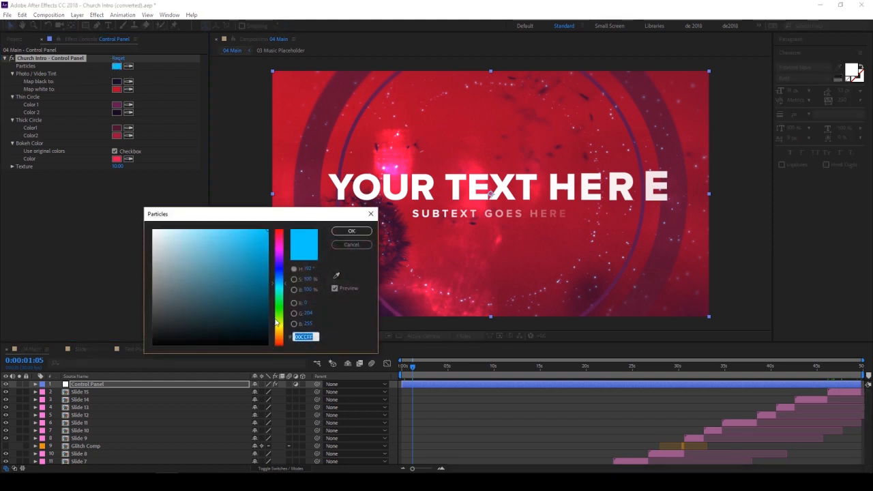
{"action": "left_click", "coordinate": [279, 331]}
{"action": "left_click_drag", "start_coordinate": [282, 337], "coordinate": [280, 336]}
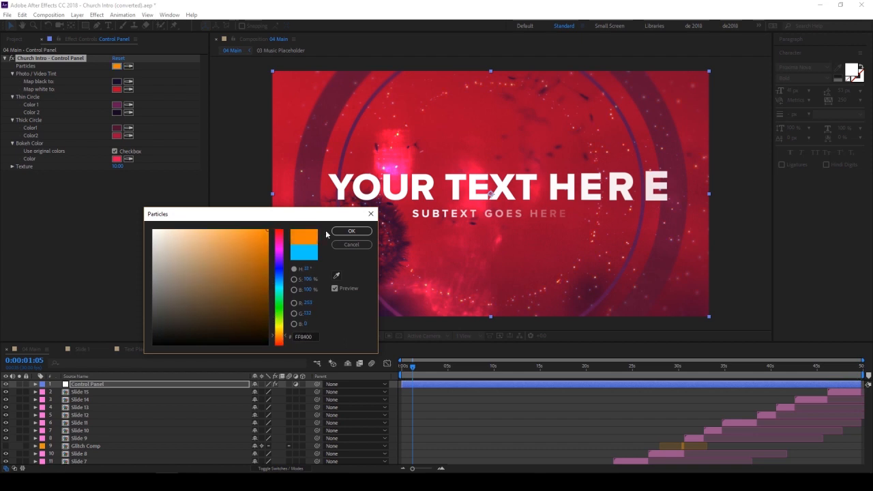
{"action": "left_click", "coordinate": [349, 232]}
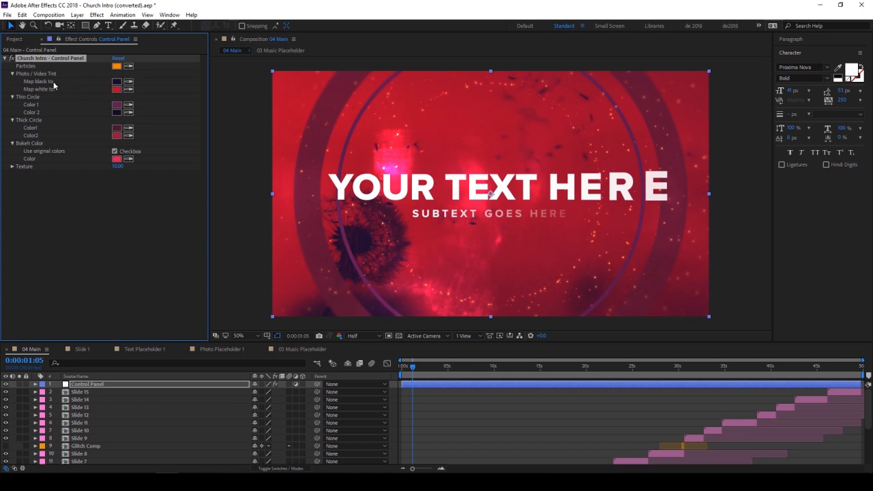
Set the Photo / Video Tint colors, with Map black to a dark brown and Map white to an orange.
{"action": "left_click", "coordinate": [116, 81]}
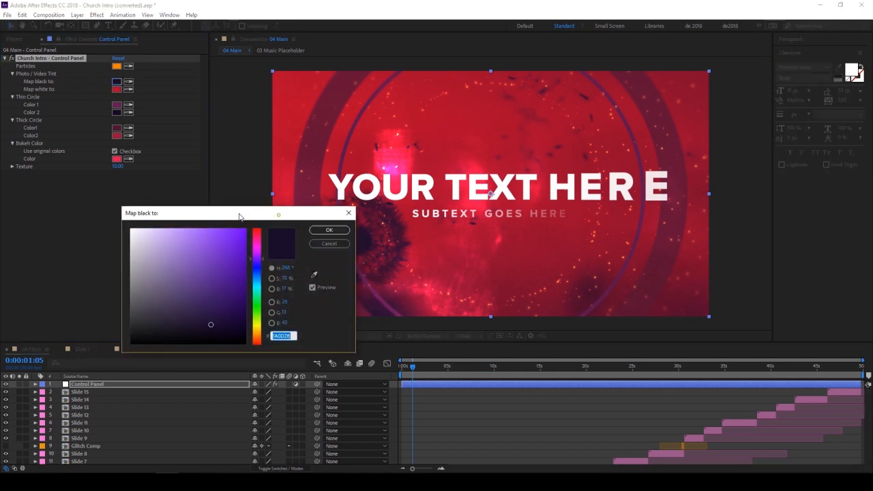
{"action": "left_click_drag", "start_coordinate": [239, 217], "coordinate": [207, 215]}
{"action": "mouse_move", "coordinate": [224, 261]}
{"action": "left_mouse_down"}
{"action": "mouse_move", "coordinate": [224, 334]}
{"action": "mouse_move", "coordinate": [201, 315]}
{"action": "mouse_move", "coordinate": [203, 302]}
{"action": "left_mouse_up"}
{"action": "left_click", "coordinate": [297, 229]}
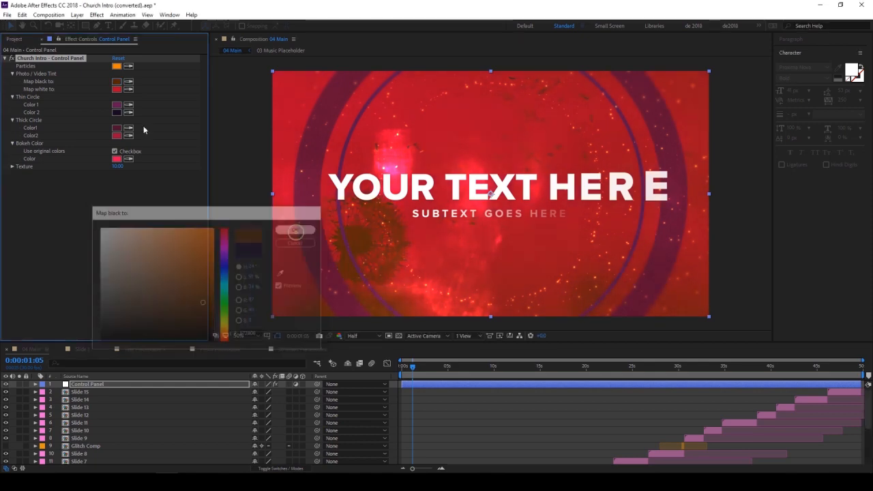
{"action": "left_click", "coordinate": [117, 88]}
{"action": "left_click_drag", "start_coordinate": [227, 313], "coordinate": [227, 336]}
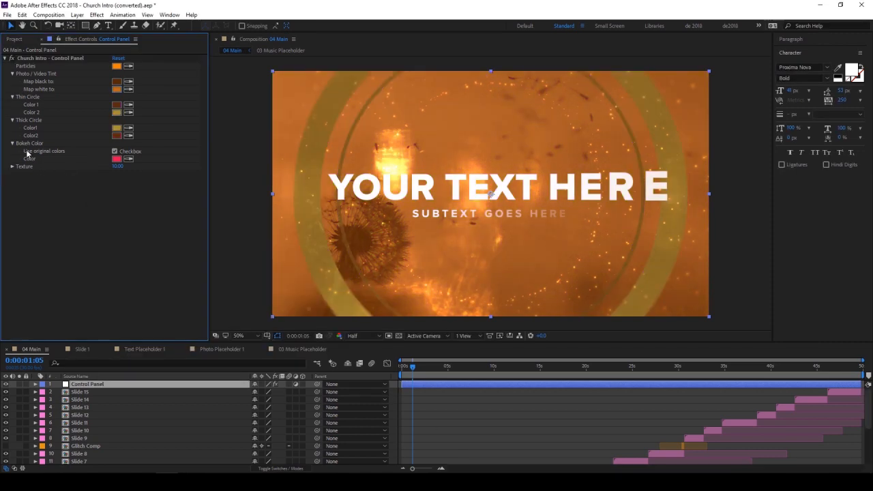
Turn off the original bokeh colors and set the Bokeh Color to a golden yellow, previewing it at 0:00:13:03.
{"action": "scroll", "coordinate": [410, 425], "scroll_direction": "down", "scroll_amount": 3}
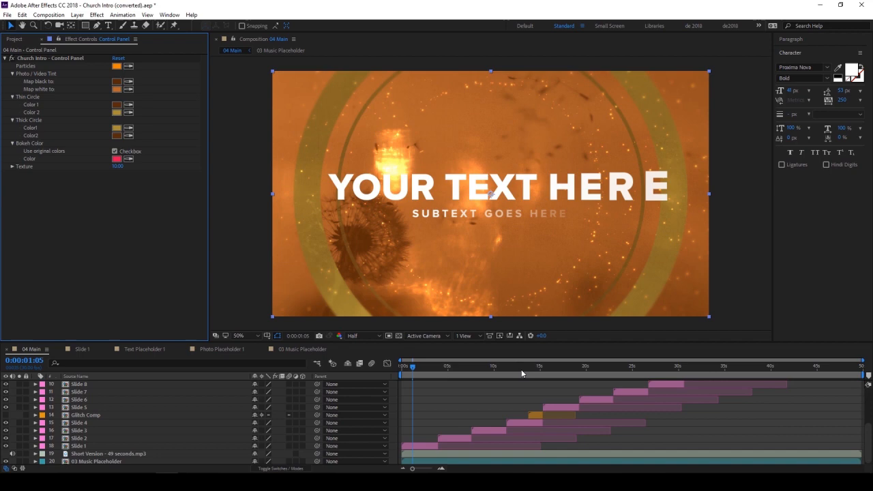
{"action": "left_click", "coordinate": [522, 370]}
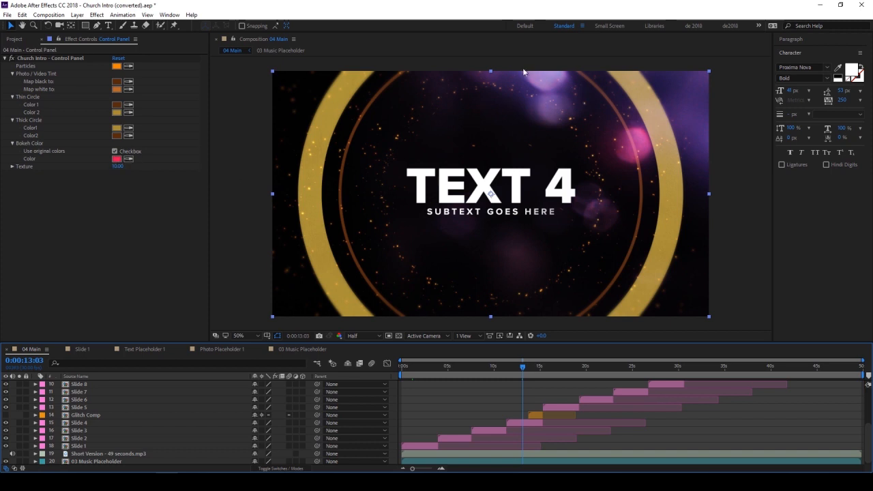
{"action": "left_click", "coordinate": [114, 151]}
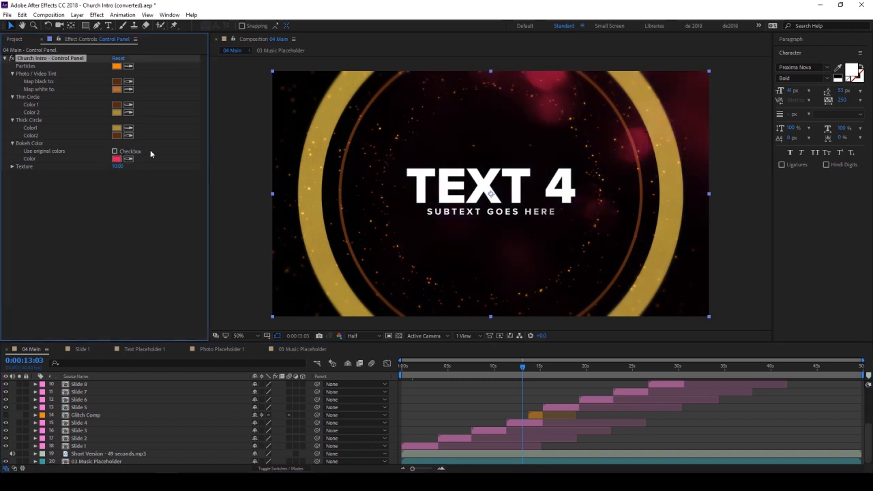
{"action": "left_click", "coordinate": [117, 158]}
{"action": "left_click_drag", "start_coordinate": [232, 285], "coordinate": [225, 332]}
{"action": "left_click_drag", "start_coordinate": [171, 246], "coordinate": [167, 236]}
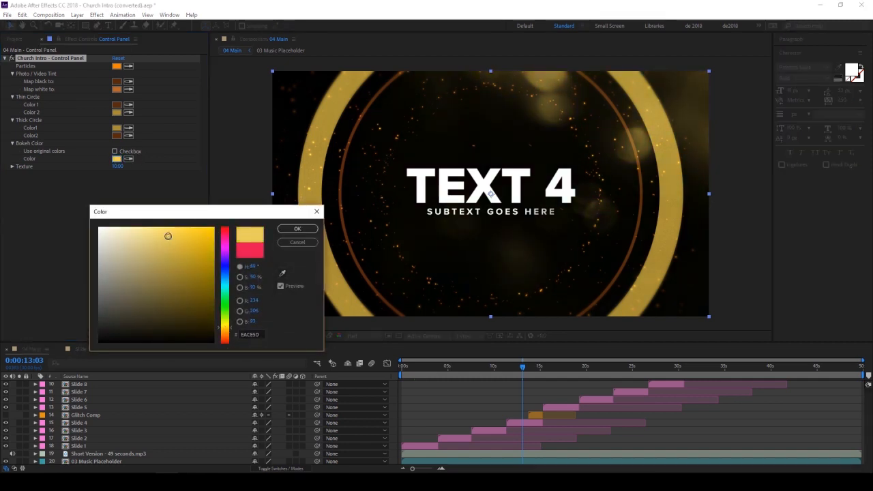
{"action": "left_click", "coordinate": [297, 228]}
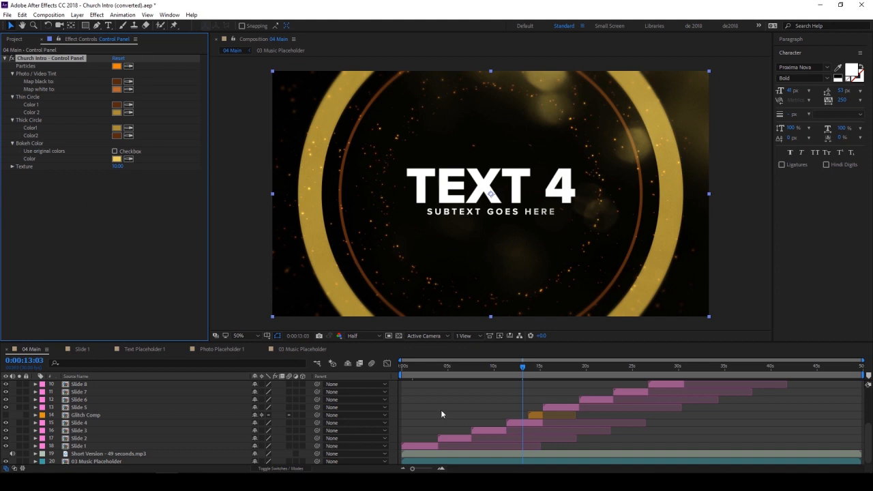
Try the Control Panel's Texture amount at 63 on the first slide at 0:00:01:22.
{"action": "key", "text": "ctrl+z"}
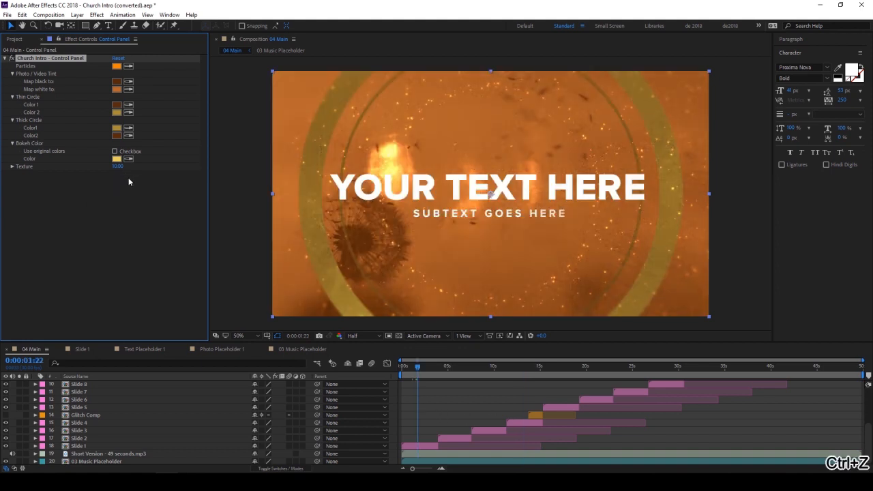
{"action": "left_click_drag", "start_coordinate": [118, 167], "coordinate": [146, 168]}
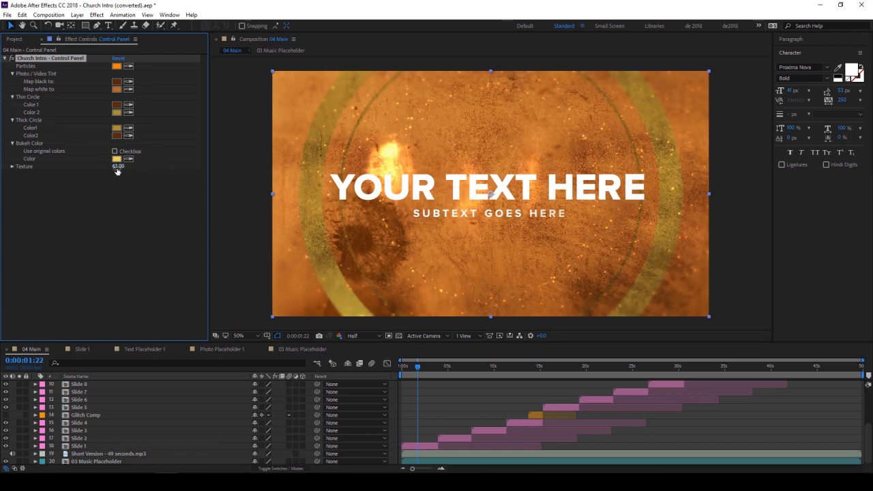
{"action": "left_click", "coordinate": [118, 167]}
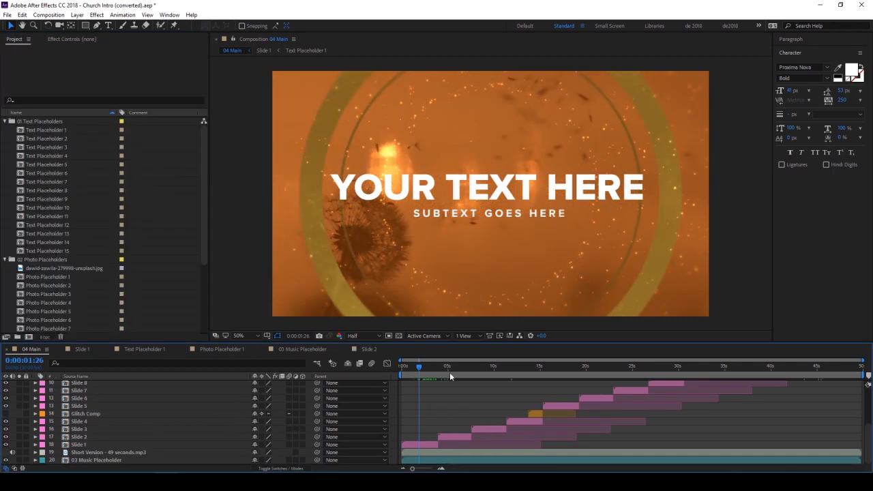
Go to 0:00:05:08 in 04 Main and open the Slide 2 composition.
{"action": "left_click", "coordinate": [449, 371]}
{"action": "left_click", "coordinate": [424, 370]}
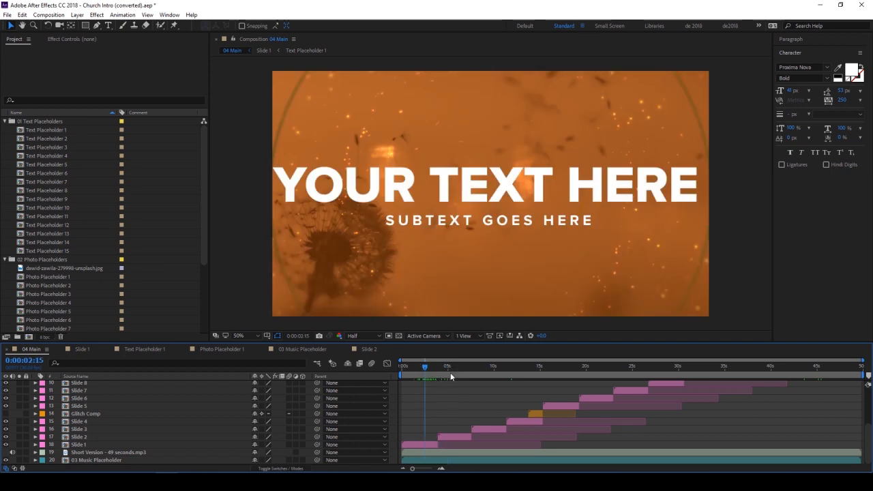
{"action": "left_click", "coordinate": [449, 372]}
{"action": "left_click", "coordinate": [455, 438]}
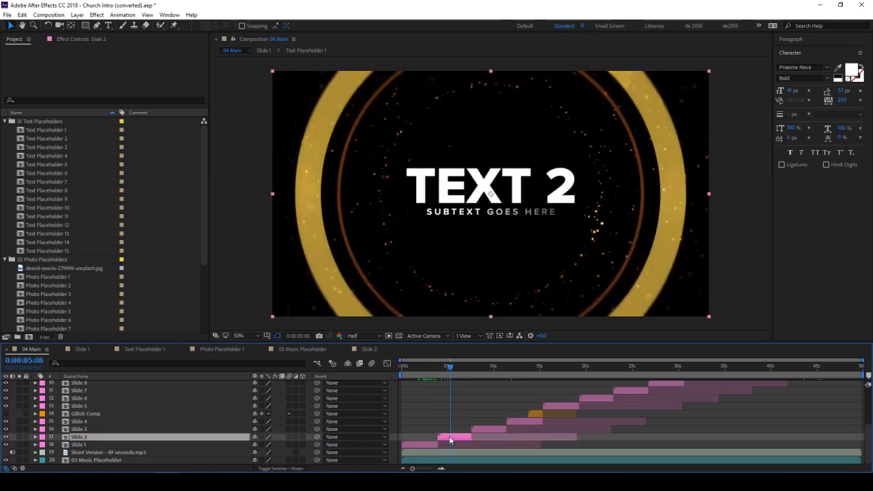
{"action": "double_click", "coordinate": [450, 437]}
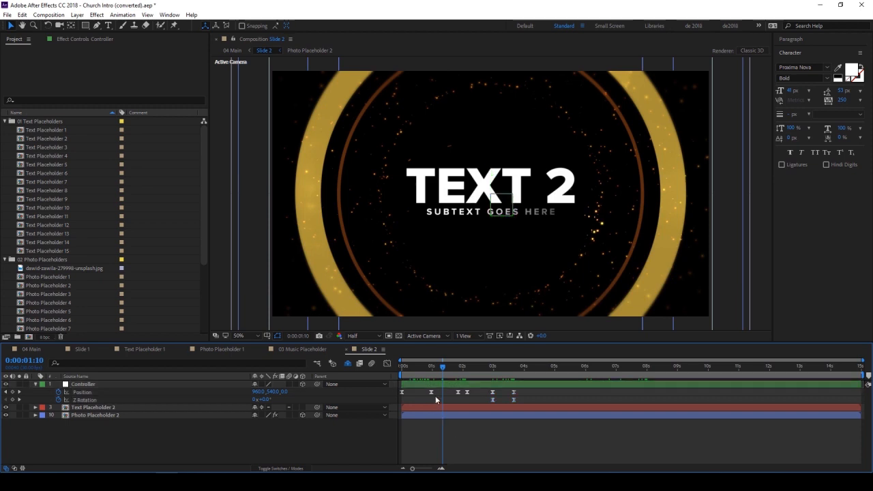
Delay the Controller's closing Position and Z Rotation keyframes to end at 0:00:08:00, and the middle Position pair to start at about 0:00:03:20.
{"action": "left_click_drag", "start_coordinate": [435, 396], "coordinate": [515, 373]}
{"action": "left_click", "coordinate": [466, 376]}
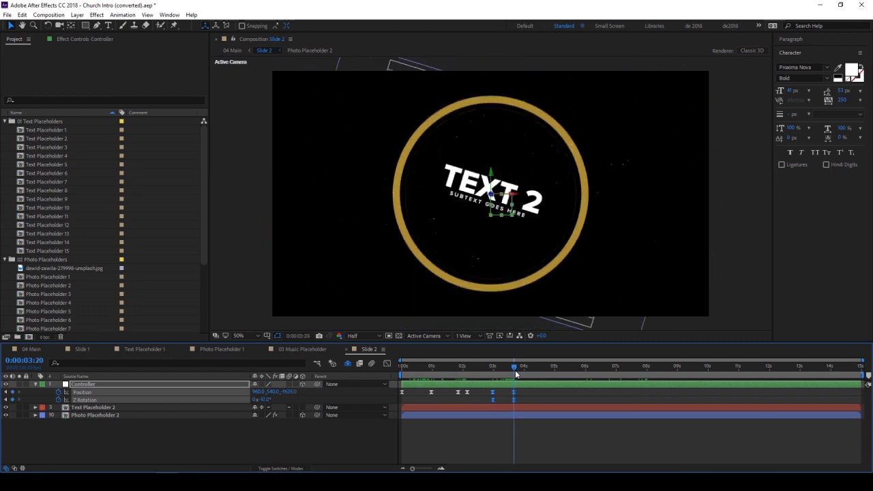
{"action": "left_click", "coordinate": [531, 431]}
{"action": "left_click", "coordinate": [644, 369]}
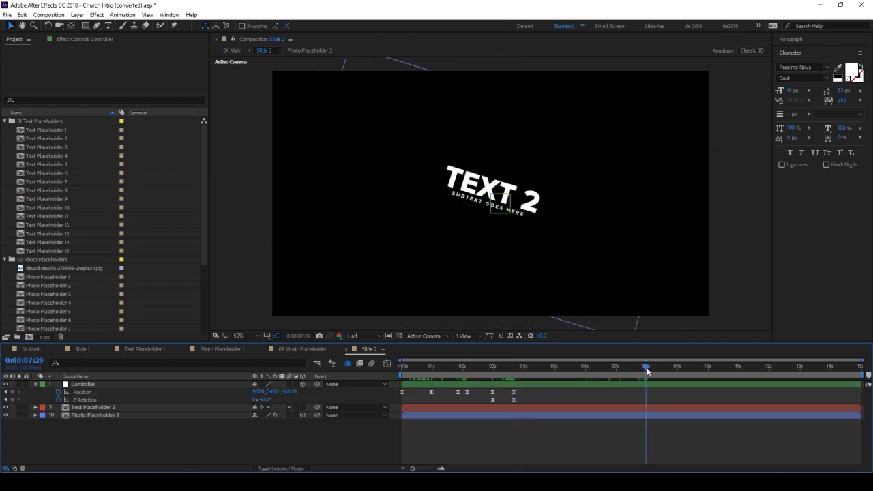
{"action": "left_click_drag", "start_coordinate": [646, 370], "coordinate": [647, 369]}
{"action": "left_click_drag", "start_coordinate": [520, 403], "coordinate": [485, 387]}
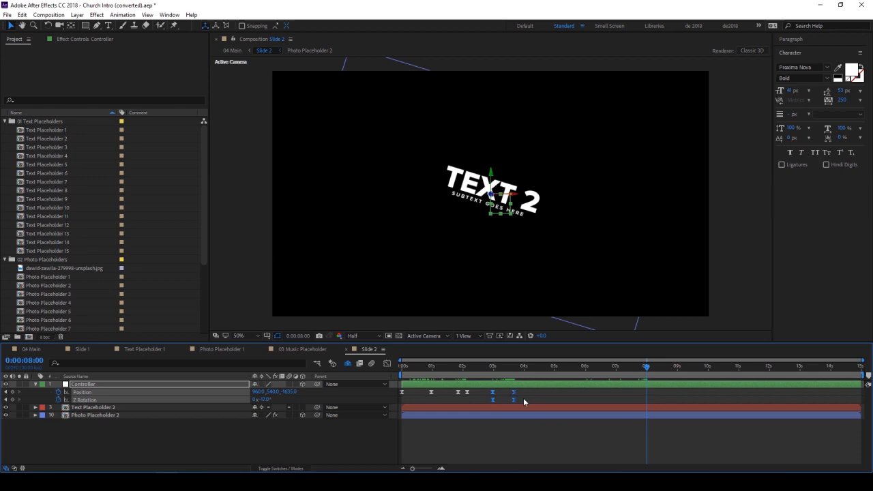
{"action": "left_click_drag", "start_coordinate": [513, 399], "coordinate": [657, 404]}
{"action": "left_click", "coordinate": [586, 427]}
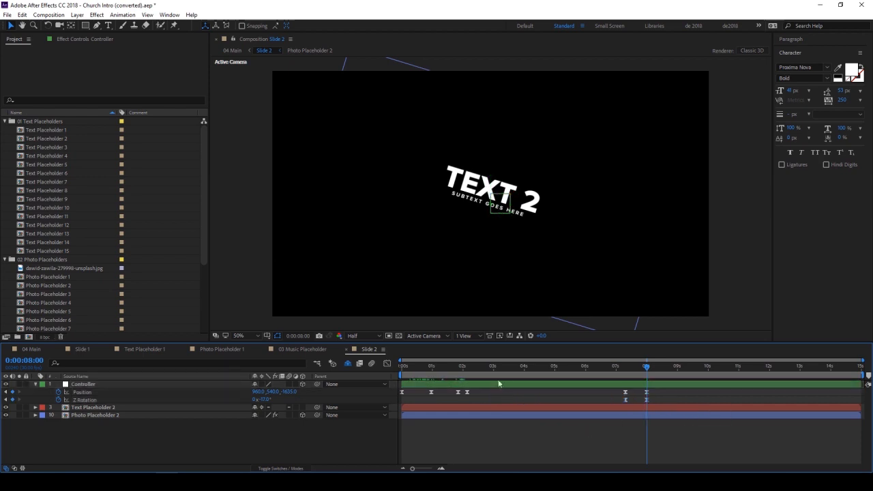
{"action": "left_click_drag", "start_coordinate": [480, 395], "coordinate": [521, 391]}
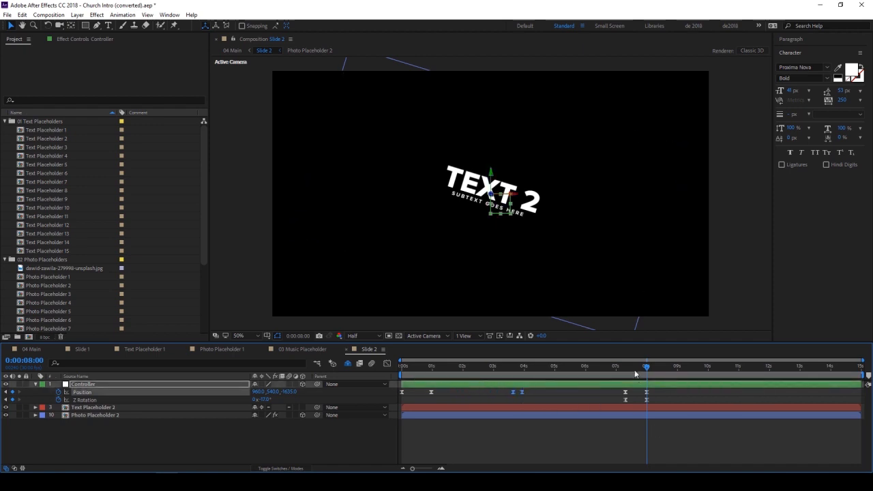
Extend the end of the Slide 2 layer in 04 Main to 0:00:11:28.
{"action": "left_click_drag", "start_coordinate": [635, 369], "coordinate": [647, 370]}
{"action": "left_click", "coordinate": [31, 349]}
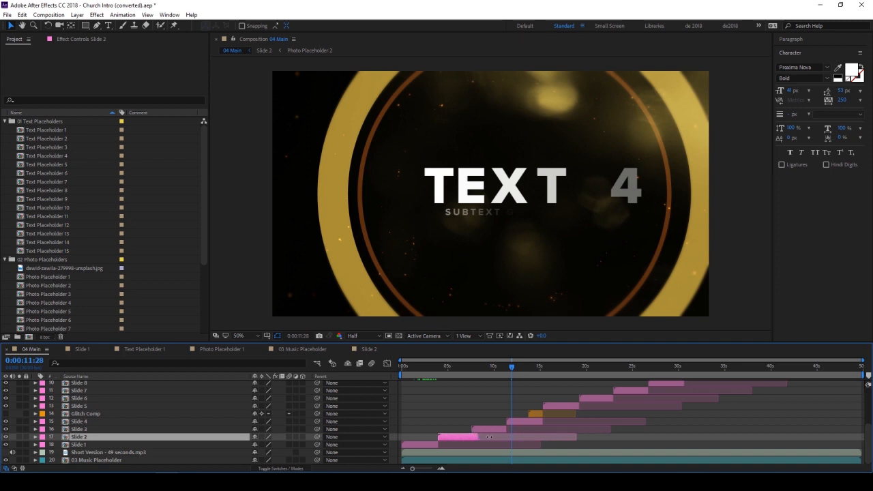
{"action": "left_click_drag", "start_coordinate": [489, 436], "coordinate": [513, 436]}
Shift all layers from Slide 3 through Slide 15, including the Glitch Comps, so that Slide 3 starts at 0:00:11:28.
{"action": "left_click", "coordinate": [489, 427]}
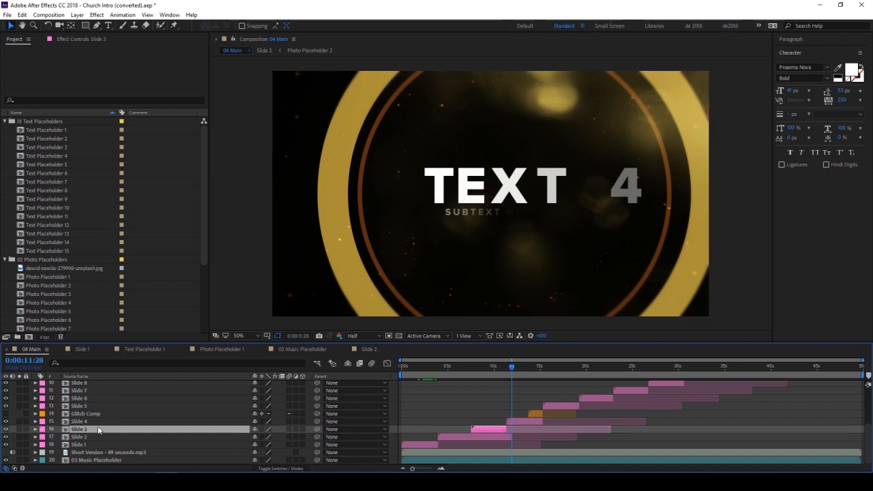
{"action": "scroll", "coordinate": [85, 409], "scroll_direction": "up", "scroll_amount": 3}
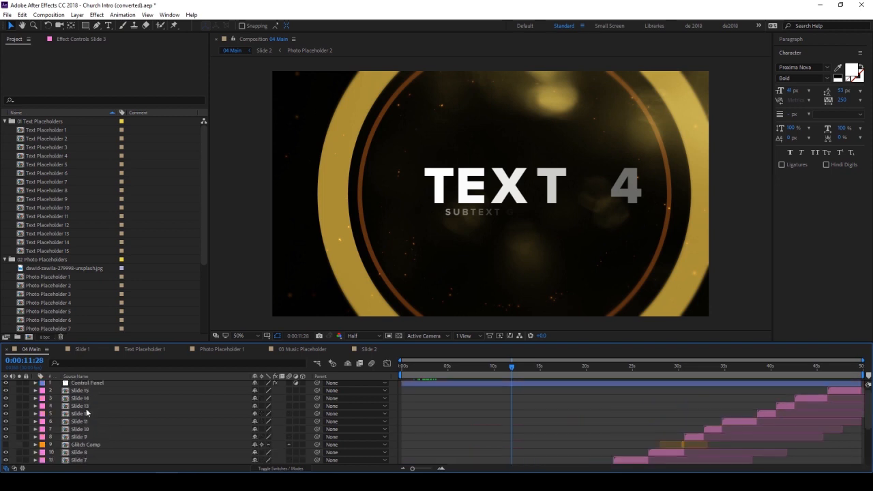
{"action": "left_click", "coordinate": [91, 393], "text": "shift"}
{"action": "scroll", "coordinate": [549, 425], "scroll_direction": "down", "scroll_amount": 3}
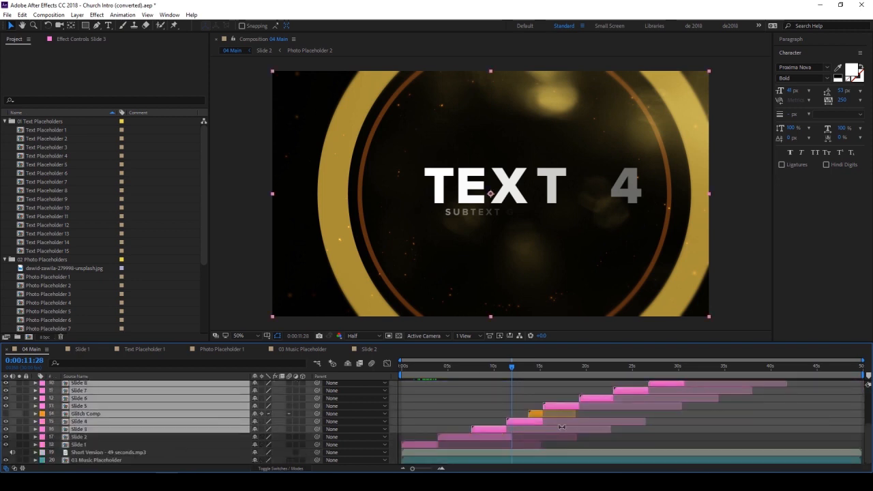
{"action": "left_click_drag", "start_coordinate": [484, 431], "coordinate": [524, 431]}
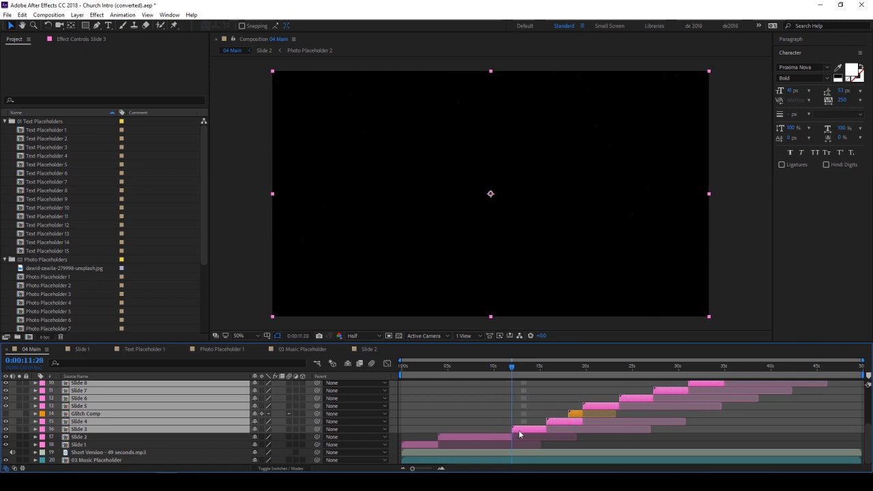
{"action": "left_click", "coordinate": [508, 407]}
Set the duration of the 04 Main composition to 0:01:20:24.
{"action": "scroll", "coordinate": [516, 408], "scroll_direction": "up", "scroll_amount": 3}
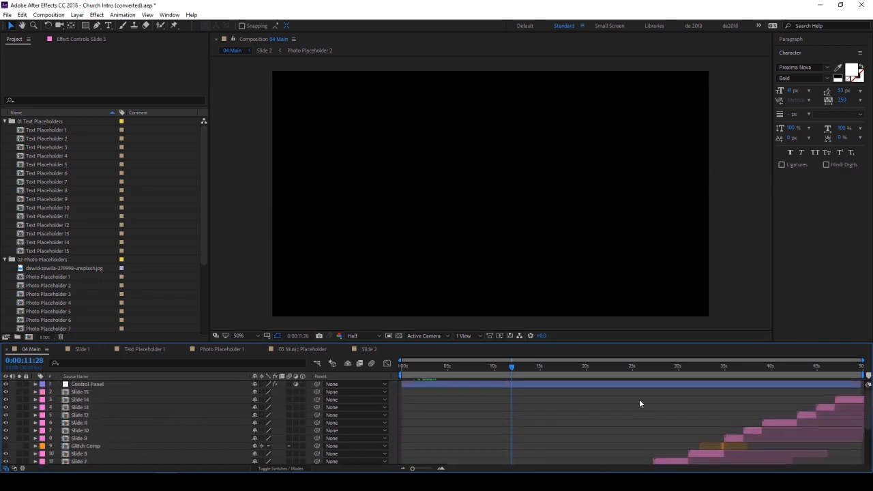
{"action": "left_click", "coordinate": [864, 370]}
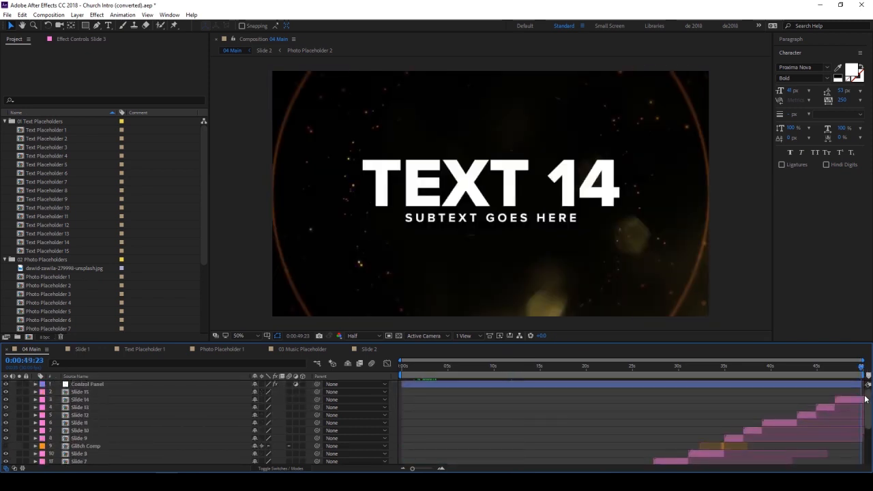
{"action": "left_click", "coordinate": [863, 400]}
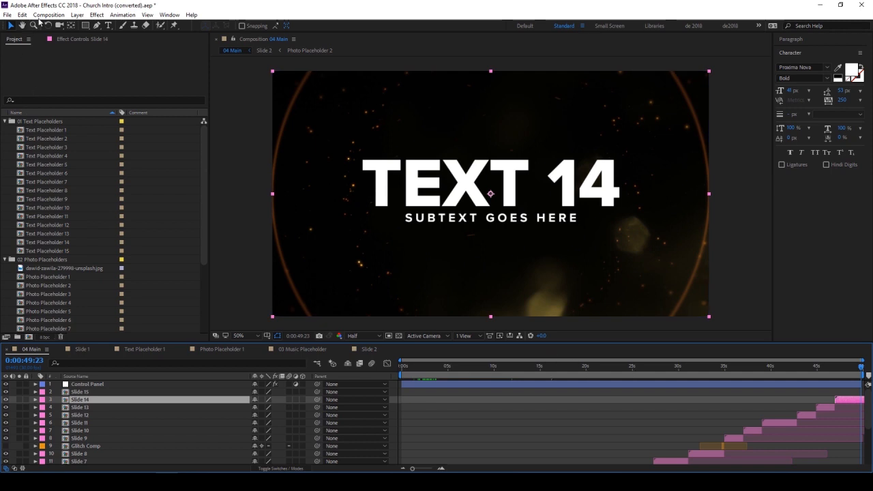
{"action": "left_click", "coordinate": [48, 15]}
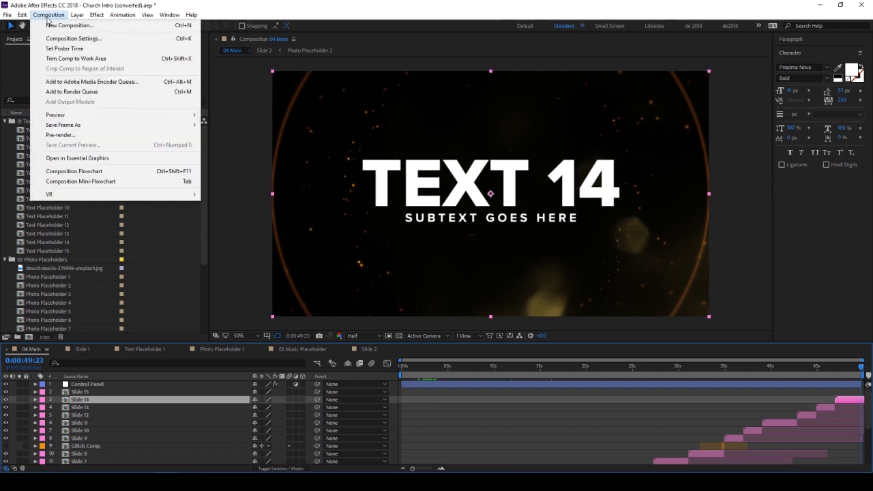
{"action": "left_click", "coordinate": [94, 41]}
{"action": "left_click", "coordinate": [374, 274]}
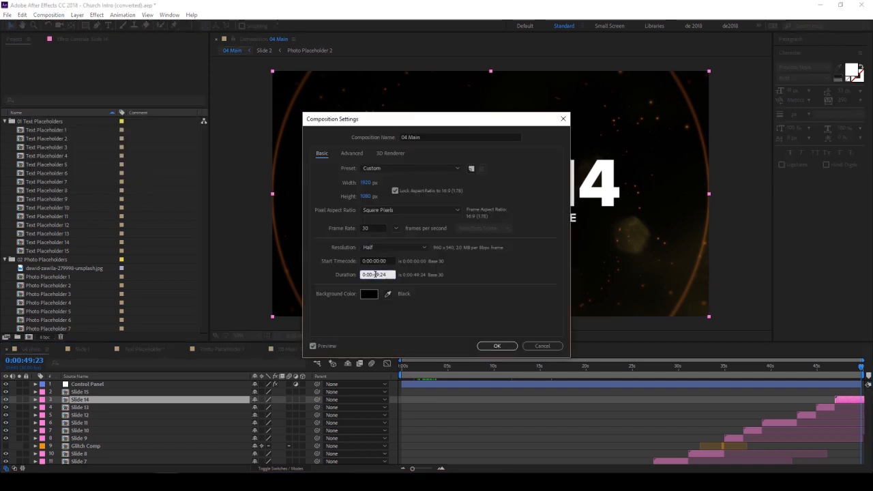
{"action": "key", "text": "BackSpace"}
{"action": "type", "text": "1"}
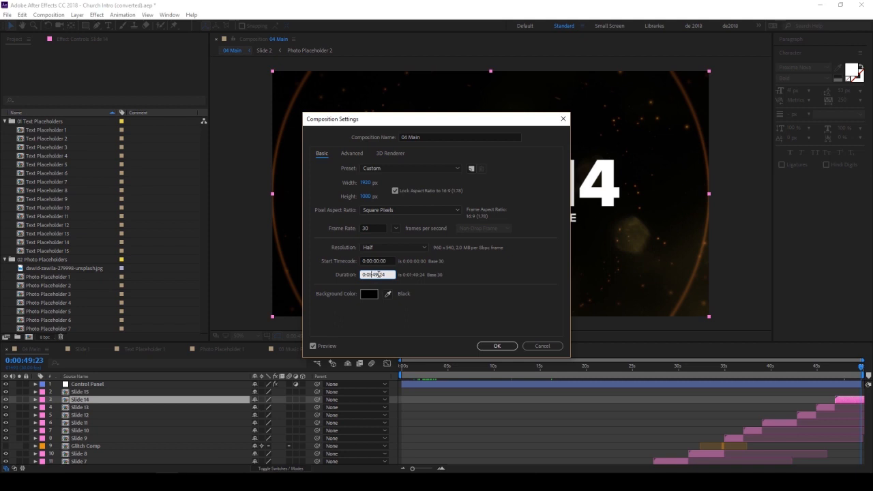
{"action": "key", "text": "BackSpace"}
{"action": "type", "text": "20"}
{"action": "left_click", "coordinate": [506, 343]}
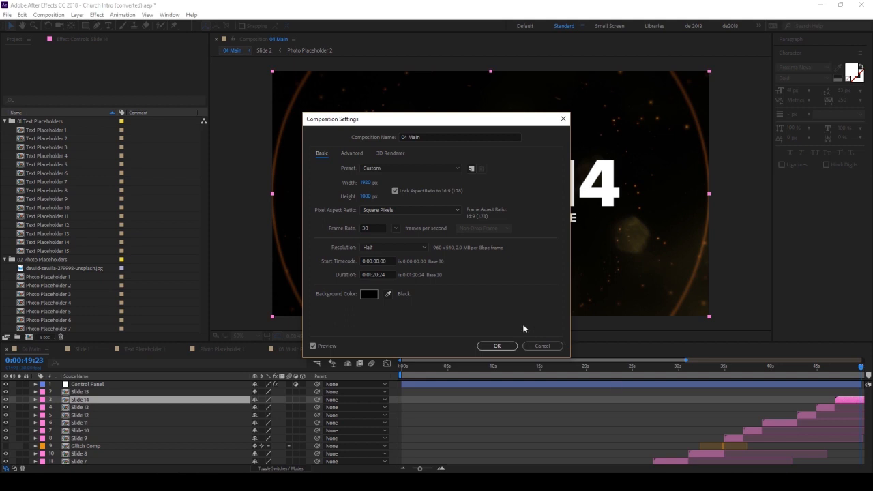
{"action": "left_click", "coordinate": [500, 345]}
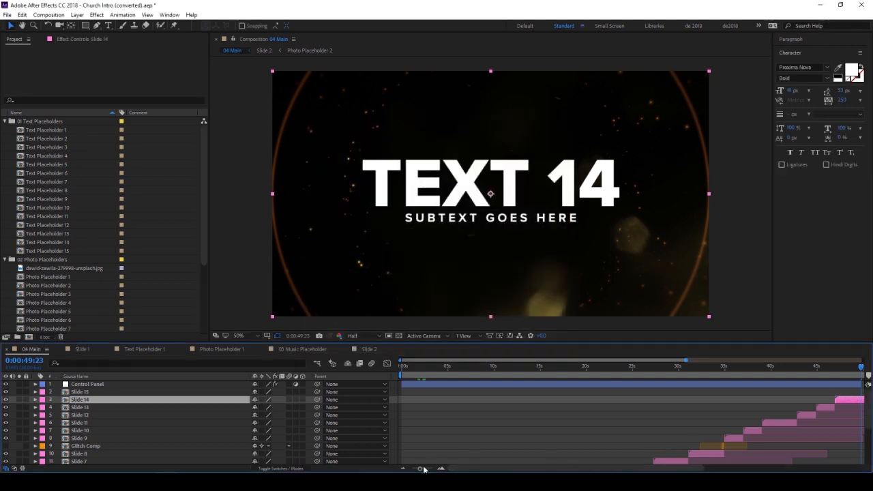
End the work area at 0:00:54:03, where Slide 15 finishes, and trim the composition to the work area.
{"action": "mouse_move", "coordinate": [421, 468]}
{"action": "left_mouse_down"}
{"action": "mouse_move", "coordinate": [411, 469]}
{"action": "mouse_move", "coordinate": [421, 469]}
{"action": "left_mouse_up"}
{"action": "left_click", "coordinate": [519, 418]}
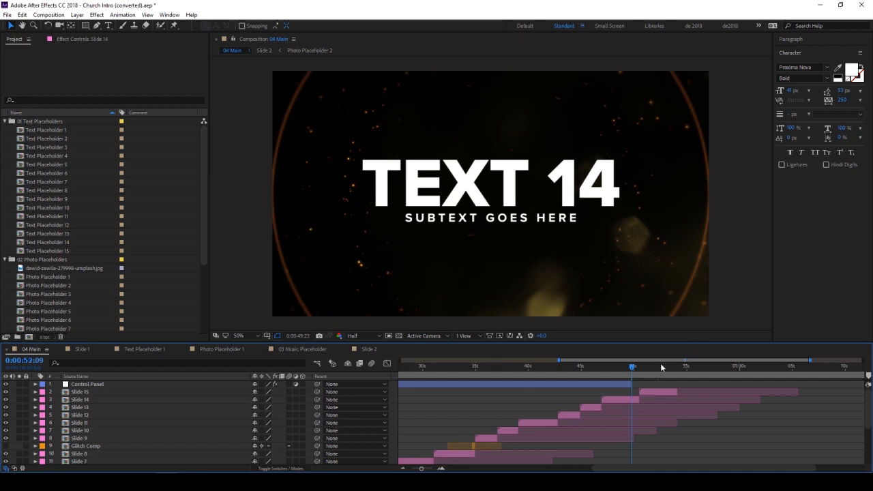
{"action": "left_click_drag", "start_coordinate": [661, 368], "coordinate": [677, 368]}
{"action": "left_click", "coordinate": [569, 394]}
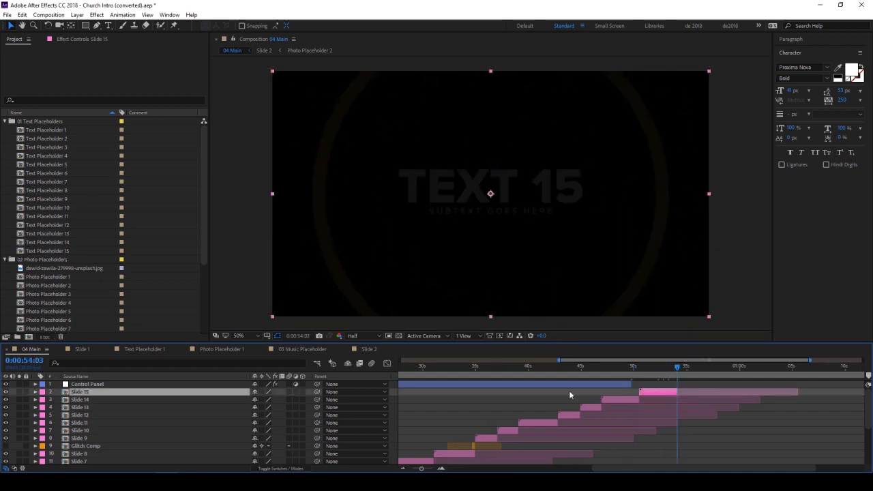
{"action": "key", "text": "n"}
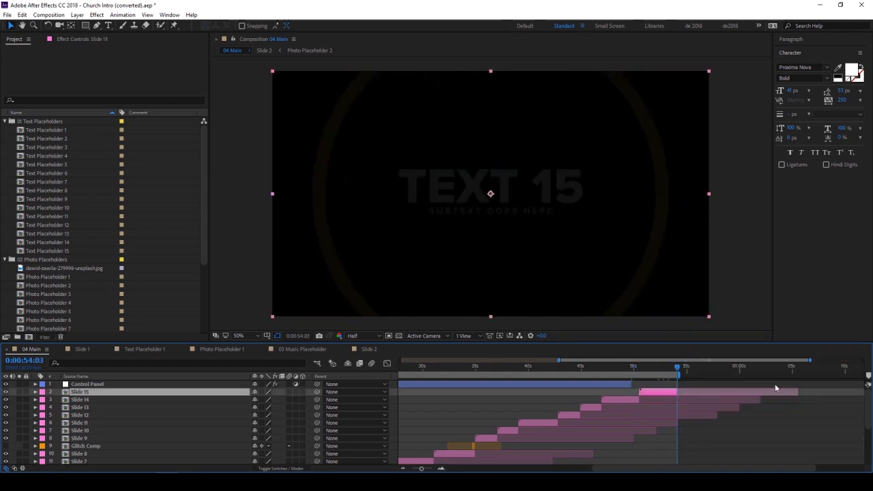
{"action": "right_click", "coordinate": [677, 374]}
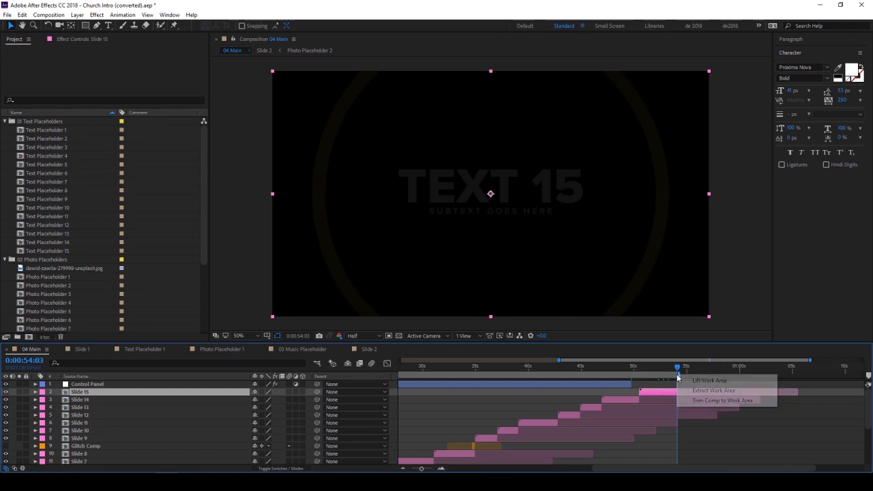
{"action": "left_click", "coordinate": [699, 403]}
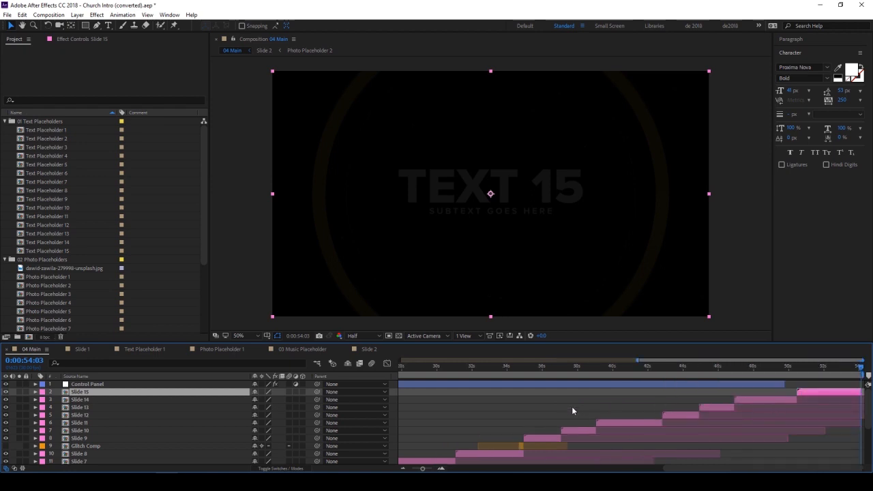
Show the full 04 Main timeline and reveal the Control Panel layer's Anchor Point property.
{"action": "left_click", "coordinate": [456, 409]}
{"action": "left_click", "coordinate": [100, 385]}
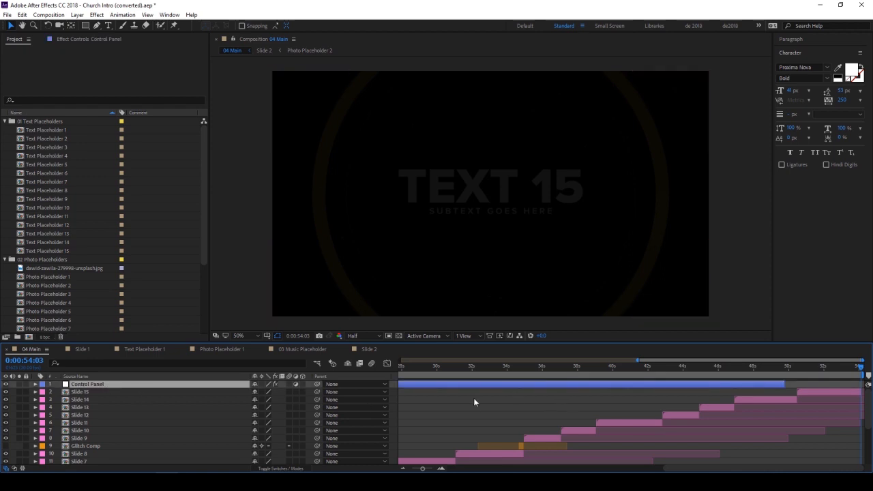
{"action": "left_click", "coordinate": [435, 392]}
{"action": "left_click", "coordinate": [119, 384]}
{"action": "key", "text": "minus"}
{"action": "key", "text": "a"}
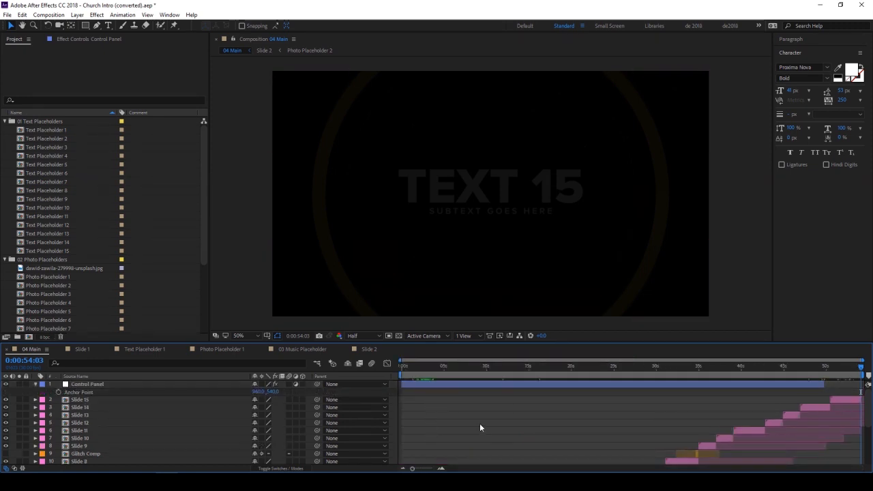
Set the preview resolution to Full, go to 0:00:01:15, and send 04 Main to the Adobe Media Encoder queue.
{"action": "left_click", "coordinate": [366, 335]}
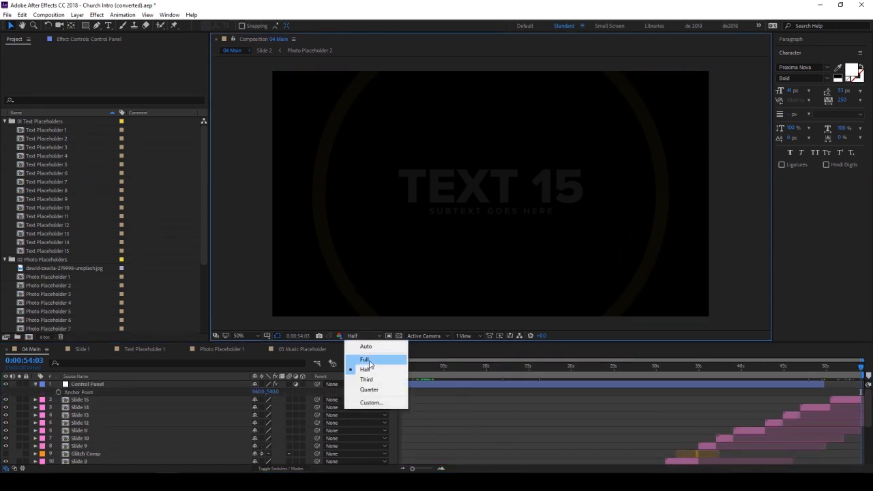
{"action": "left_click", "coordinate": [365, 359]}
{"action": "left_click", "coordinate": [414, 367]}
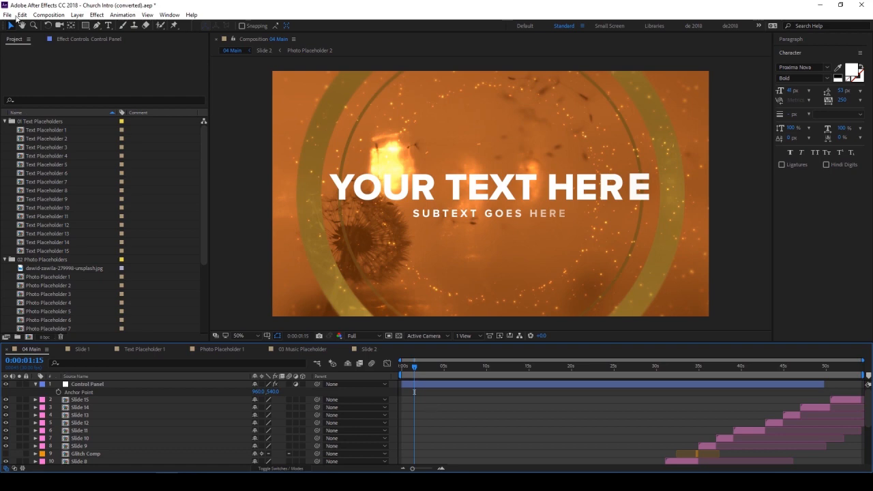
{"action": "left_click", "coordinate": [47, 16]}
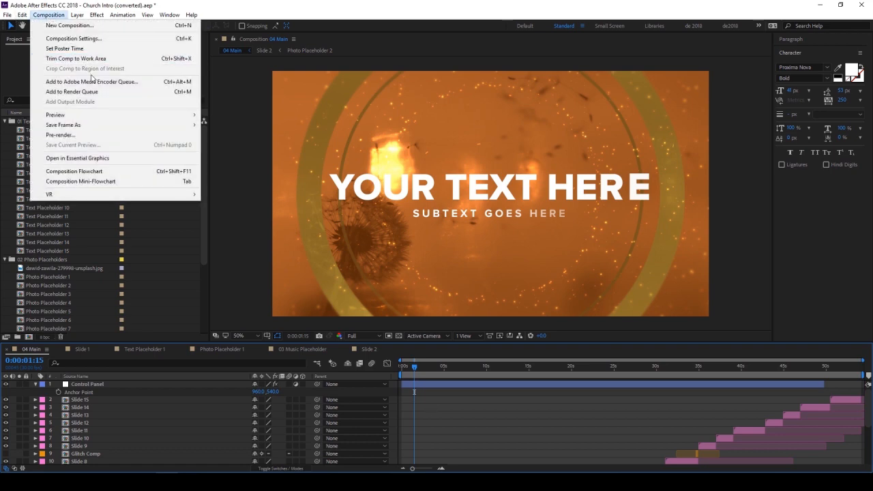
{"action": "left_click", "coordinate": [138, 83]}
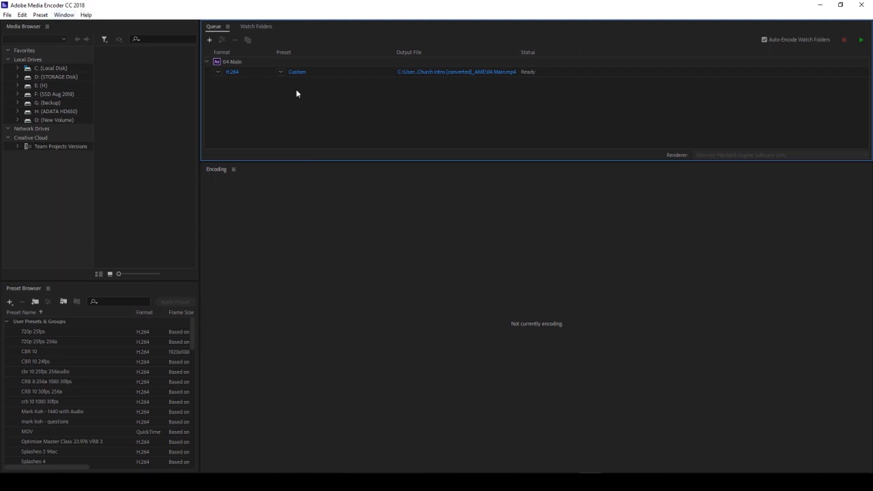
Review the frame size and frame rate in the queued item's H.264 export settings and set the bitrate encoding to CBR.
{"action": "left_click", "coordinate": [297, 72]}
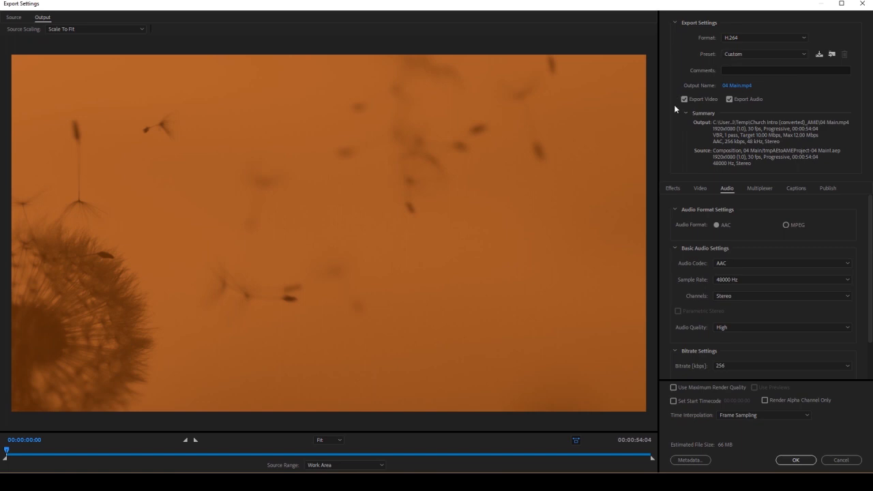
{"action": "left_click", "coordinate": [699, 188]}
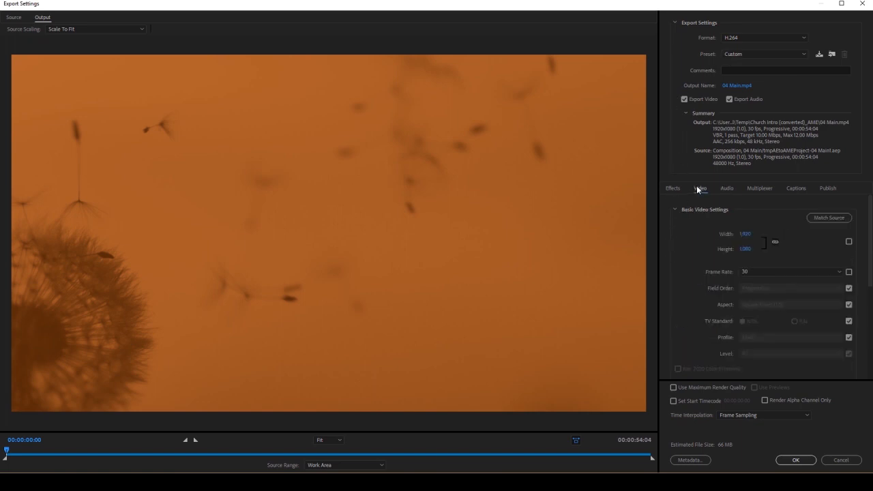
{"action": "left_click", "coordinate": [848, 243]}
{"action": "left_click", "coordinate": [849, 272]}
{"action": "left_click_drag", "start_coordinate": [868, 280], "coordinate": [869, 356]}
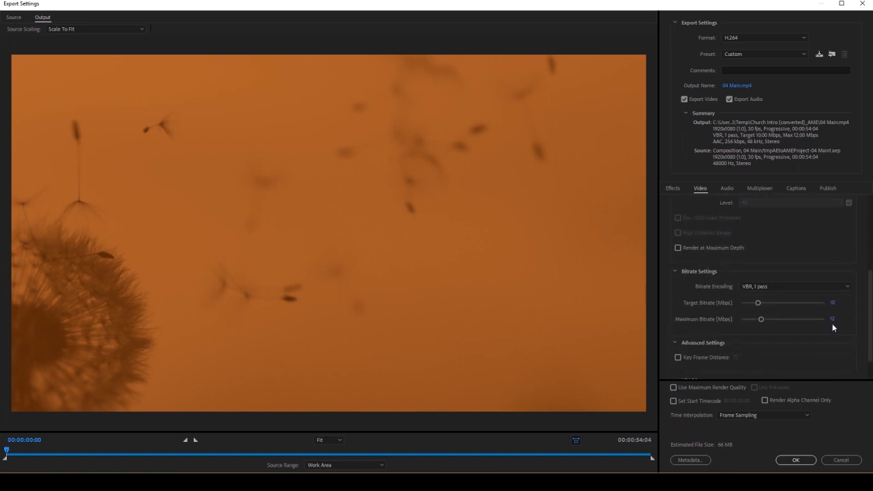
{"action": "left_click", "coordinate": [786, 294]}
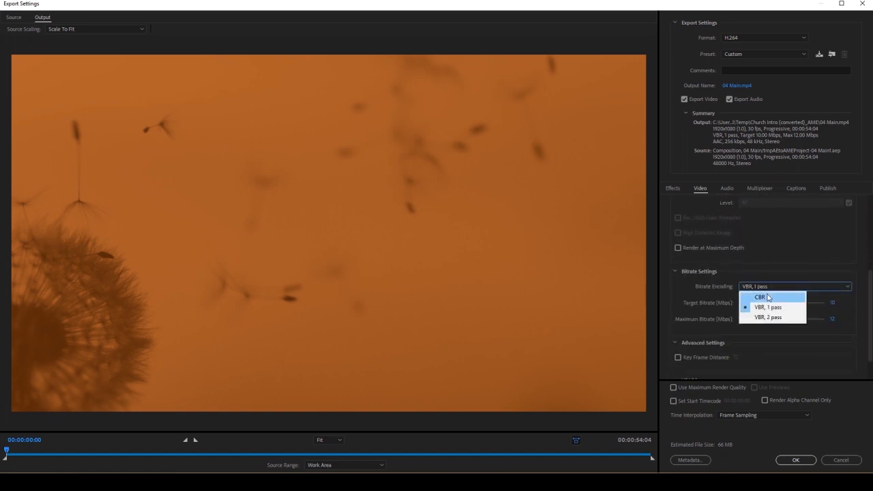
{"action": "left_click", "coordinate": [769, 298]}
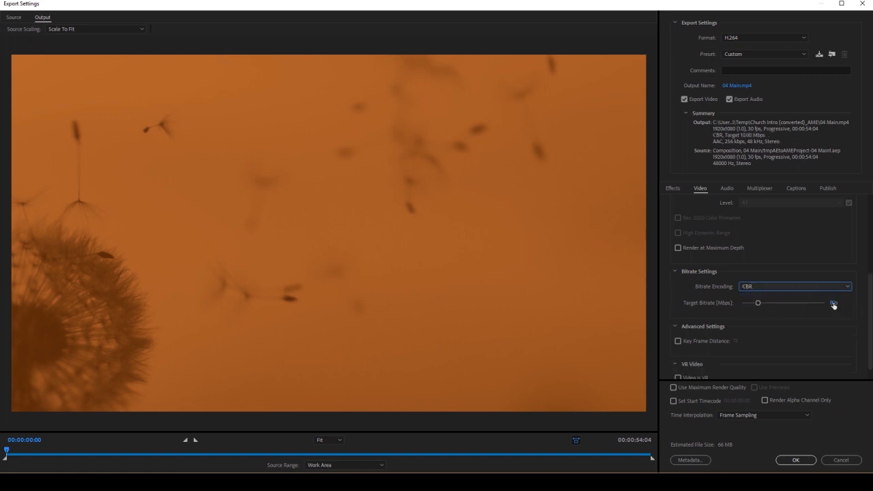
Check the audio format and bitrate options, and accept the export settings.
{"action": "left_click", "coordinate": [723, 190]}
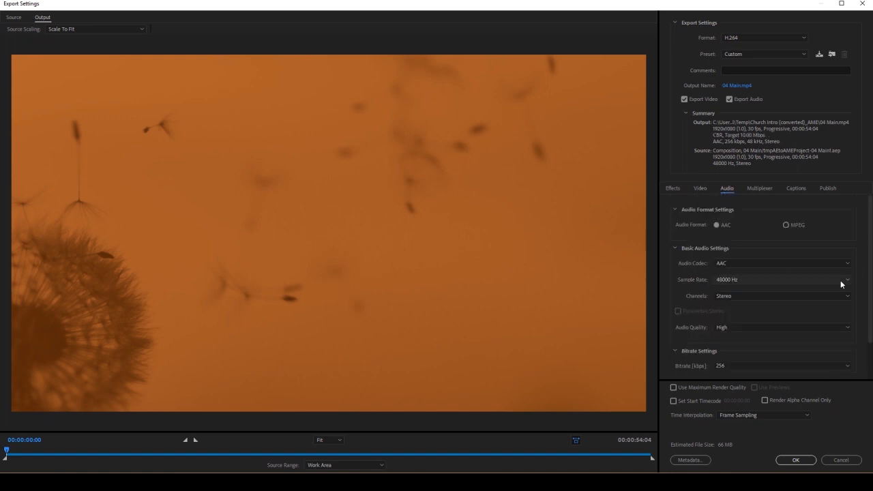
{"action": "scroll", "coordinate": [870, 320], "scroll_direction": "down", "scroll_amount": 2}
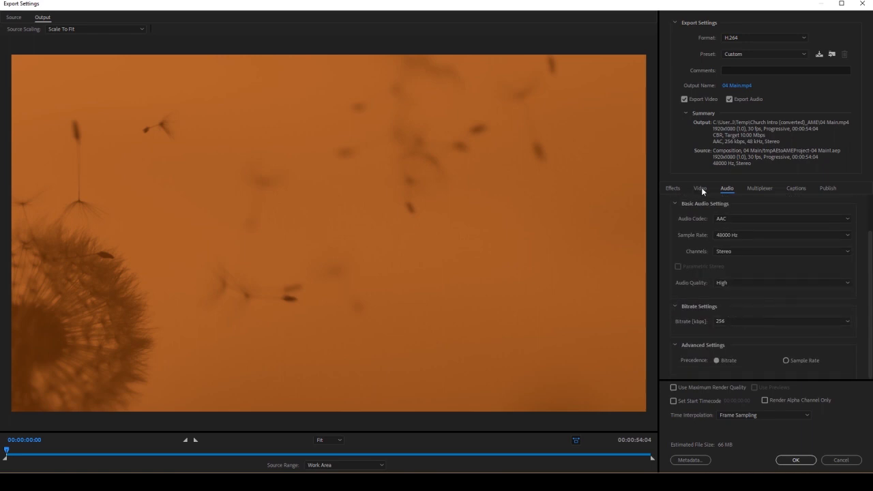
{"action": "left_click", "coordinate": [791, 459]}
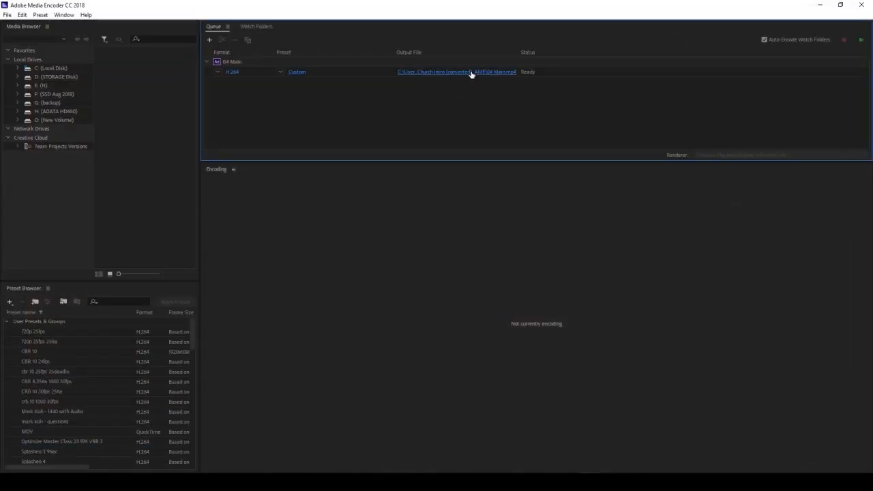
Save the output as 04 Main in MP4 format in the Church Intro (converted)_AME folder and start encoding the queue.
{"action": "left_click", "coordinate": [470, 73]}
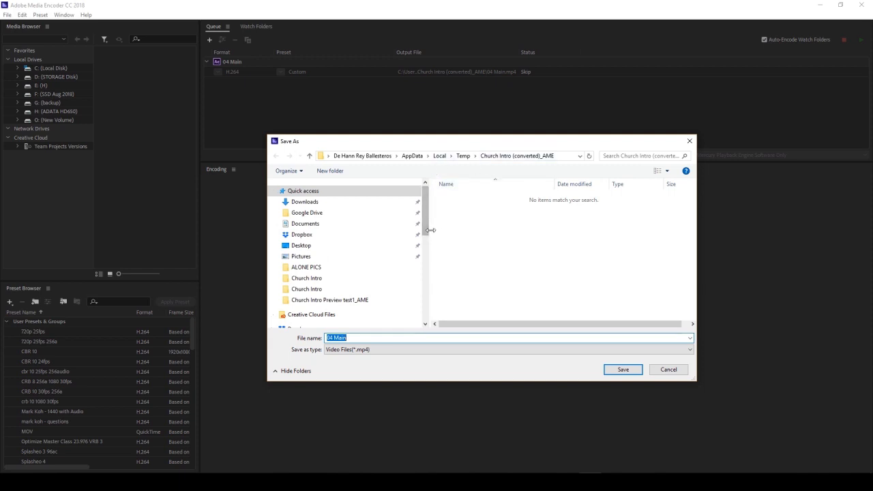
{"action": "left_click_drag", "start_coordinate": [427, 229], "coordinate": [368, 227]}
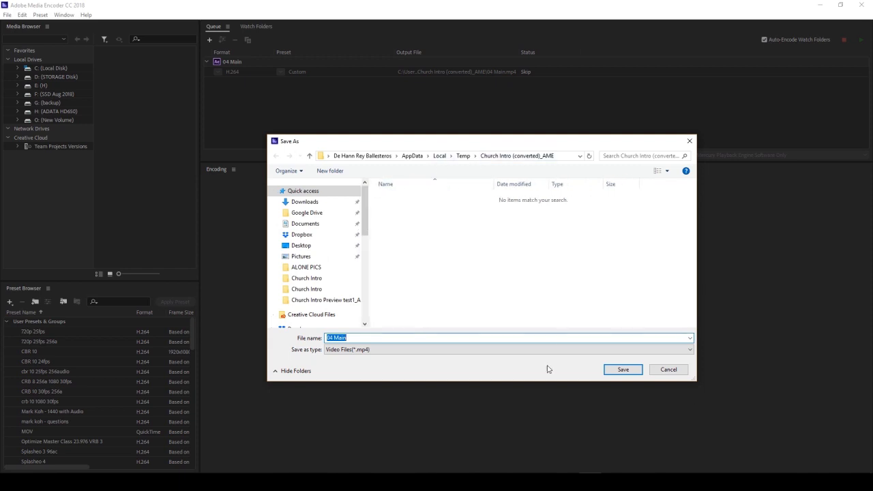
{"action": "left_click", "coordinate": [631, 369]}
{"action": "left_click", "coordinate": [861, 40]}
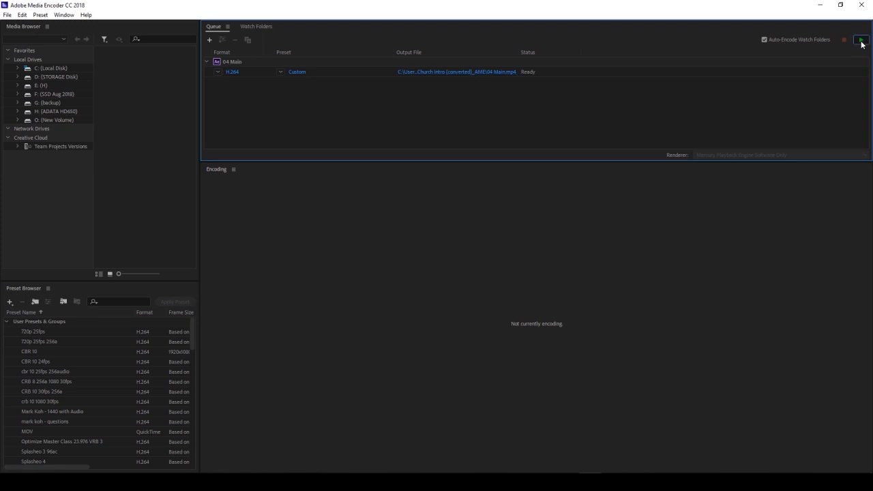